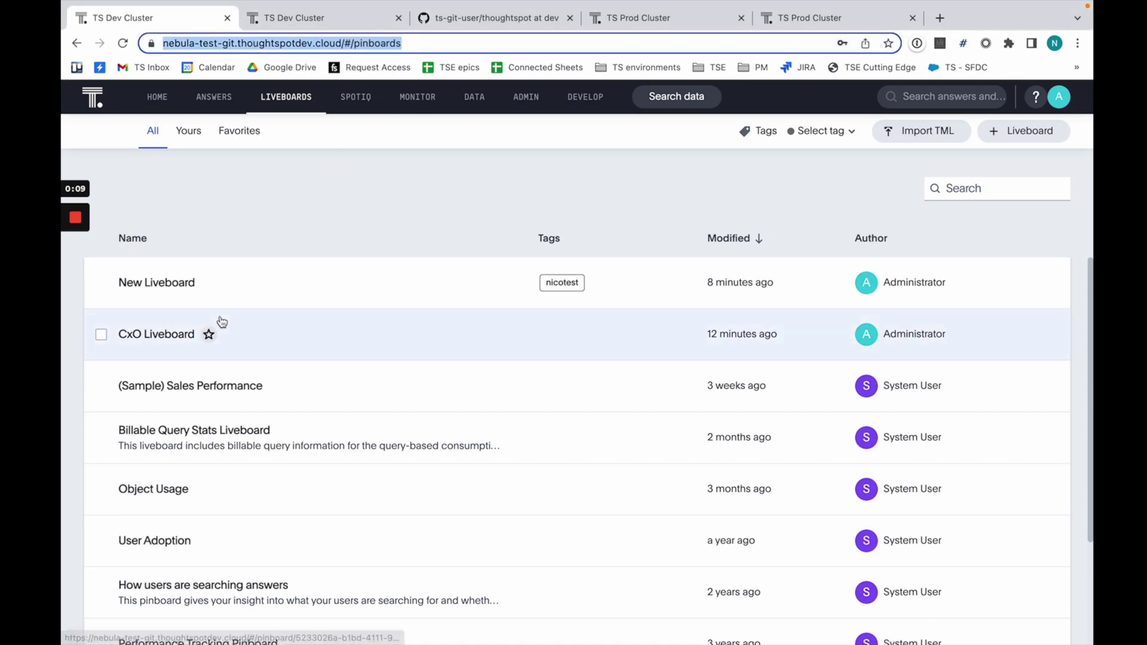
Open the CxO Liveboard on the Dev cluster and compare it with the Prod cluster's copy
{"action": "left_click", "coordinate": [165, 334]}
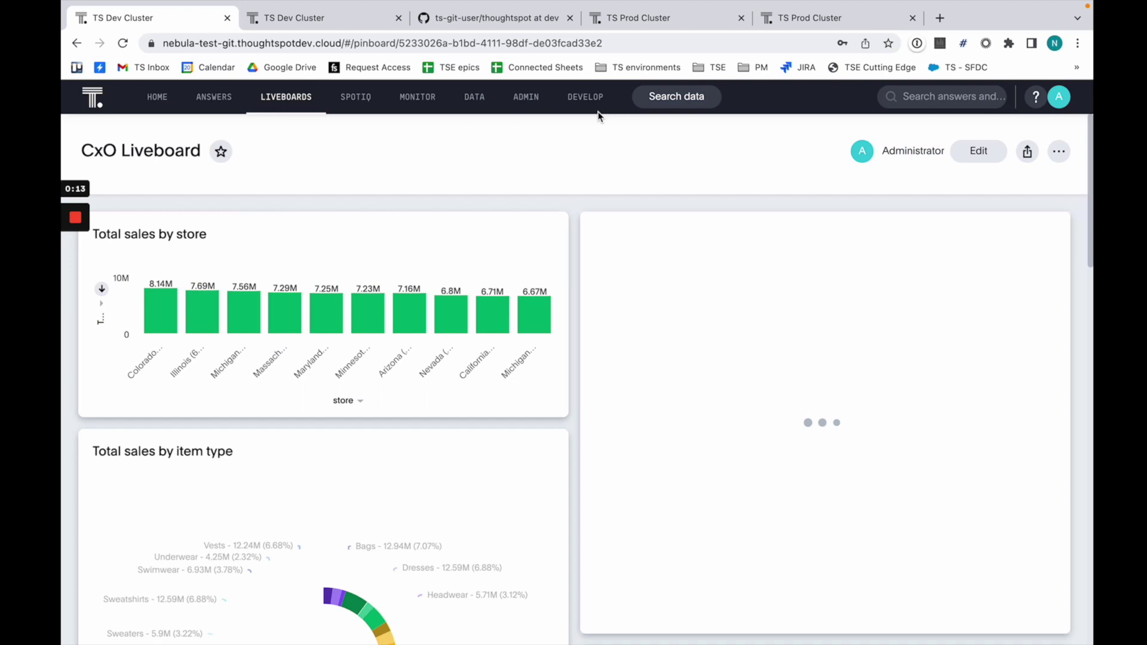
{"action": "left_click", "coordinate": [670, 23]}
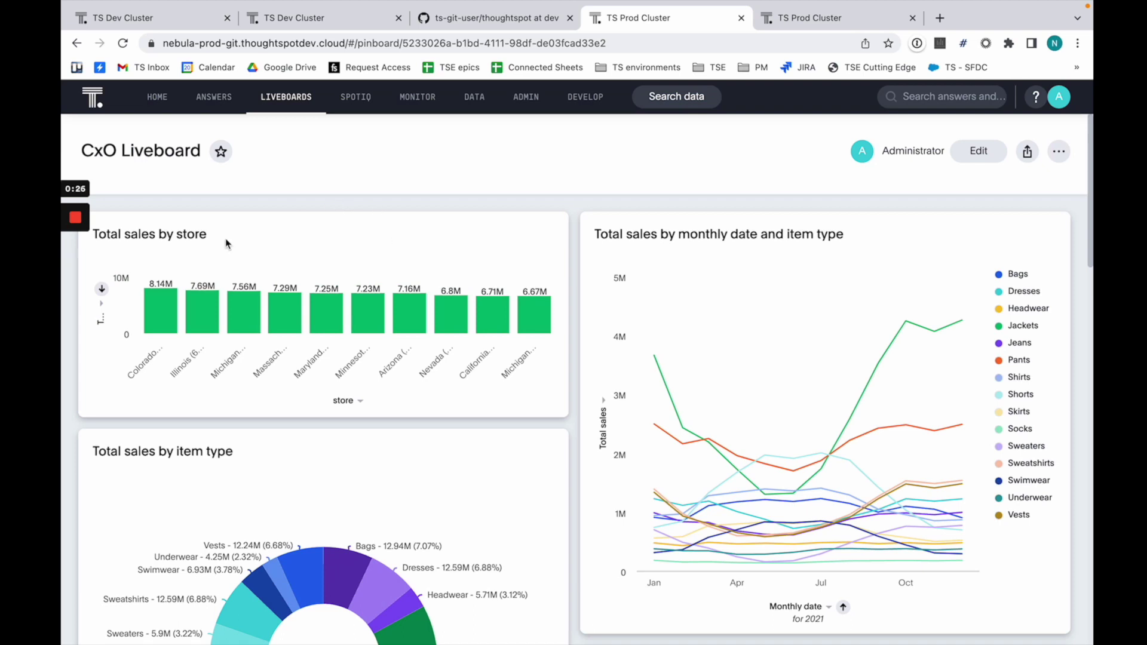
{"action": "left_click", "coordinate": [320, 24]}
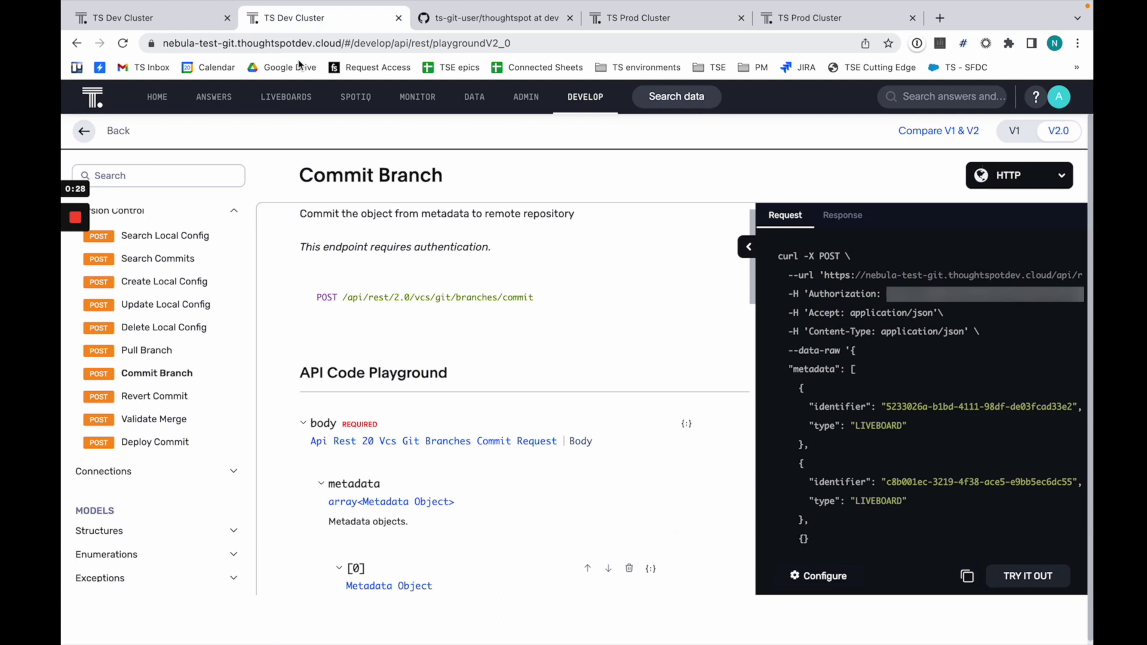
{"action": "left_click", "coordinate": [197, 19]}
{"action": "left_click", "coordinate": [675, 21]}
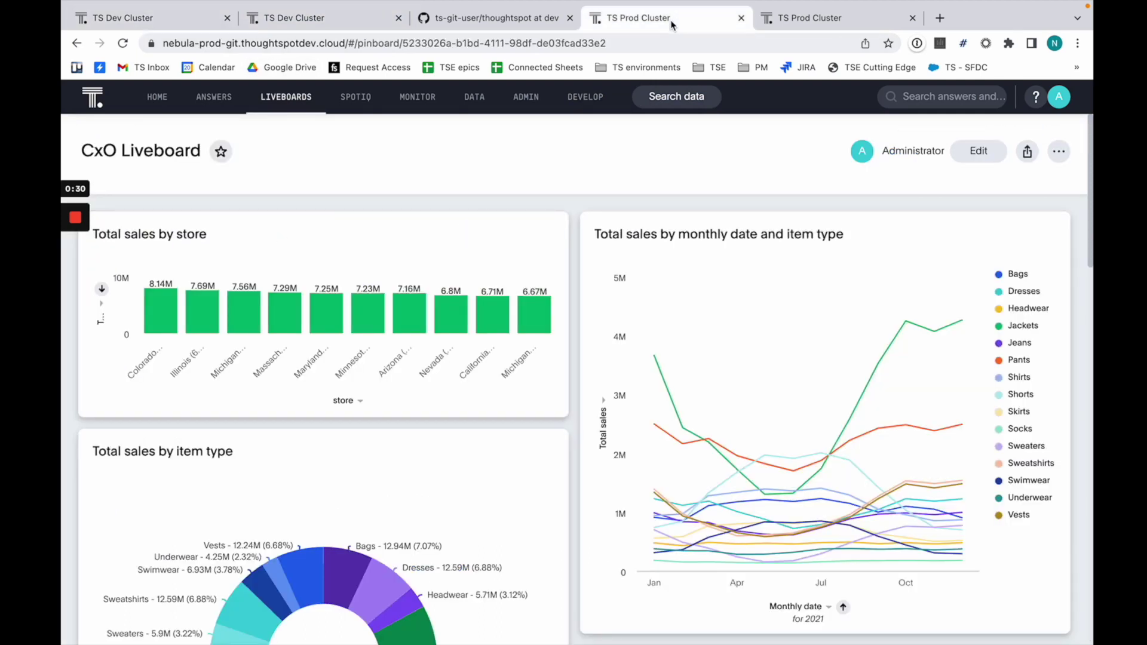
{"action": "left_click", "coordinate": [187, 23]}
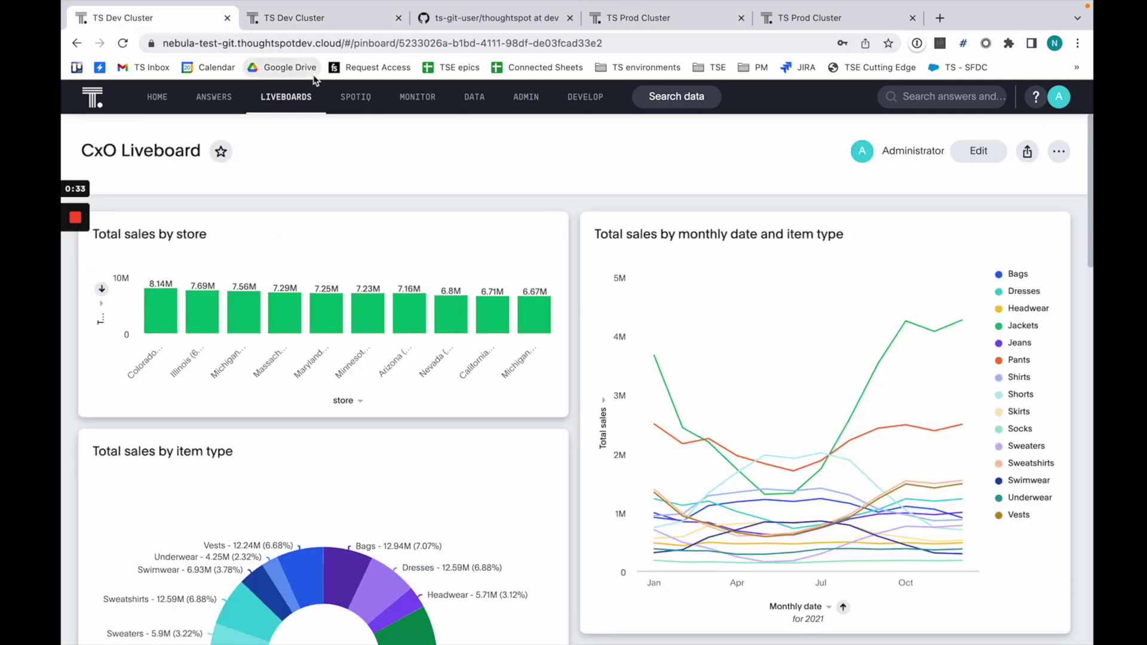
Switch the thoughtspot repository's branch view from dev to main
{"action": "left_click", "coordinate": [468, 23]}
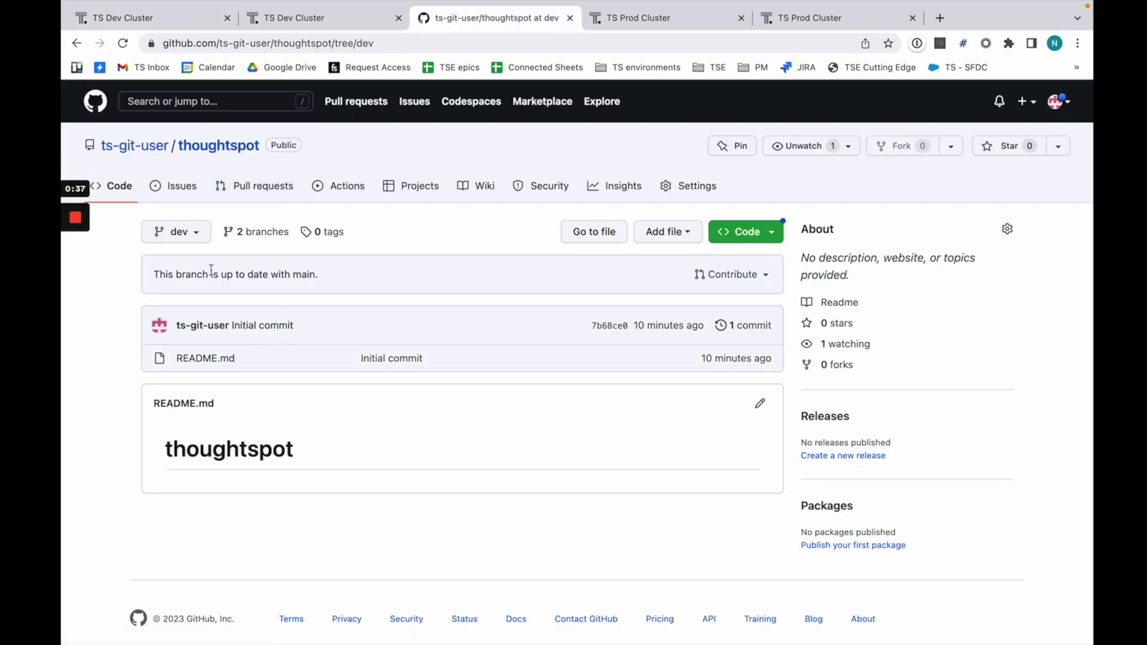
{"action": "left_click", "coordinate": [193, 241]}
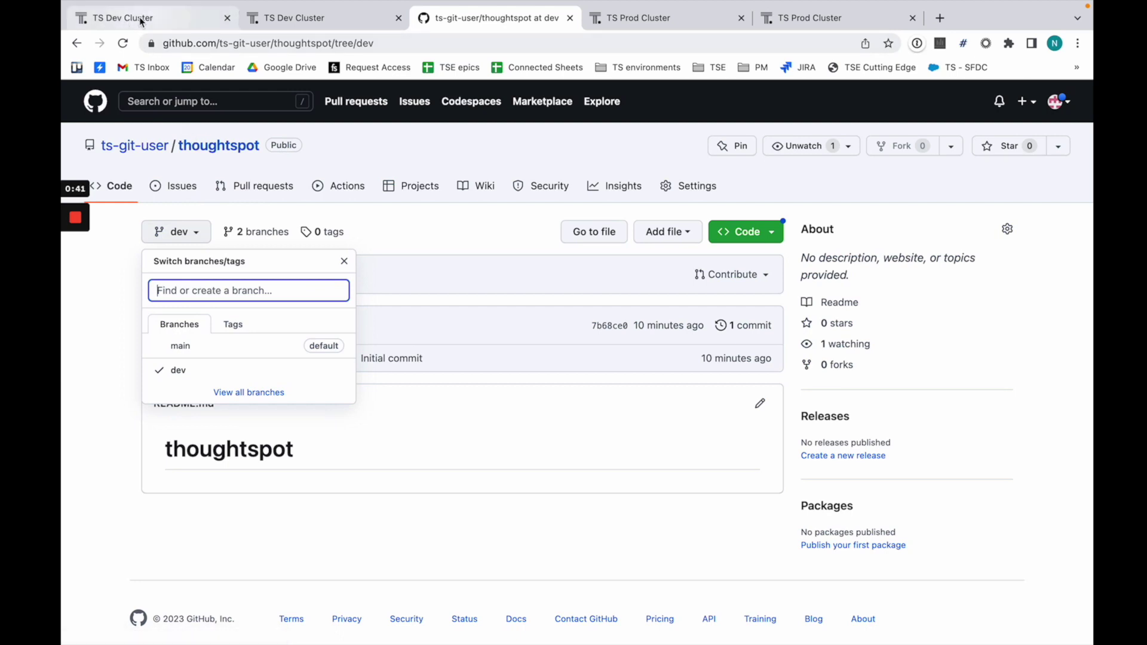
{"action": "left_click", "coordinate": [124, 358]}
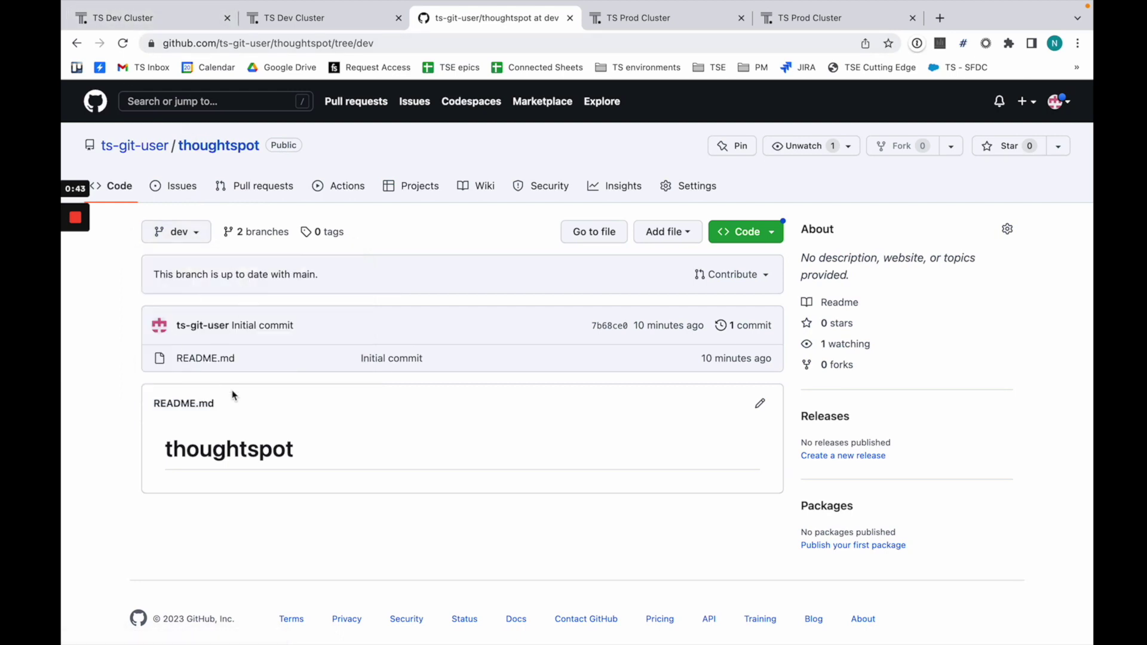
{"action": "left_click", "coordinate": [190, 235]}
{"action": "left_click", "coordinate": [181, 351]}
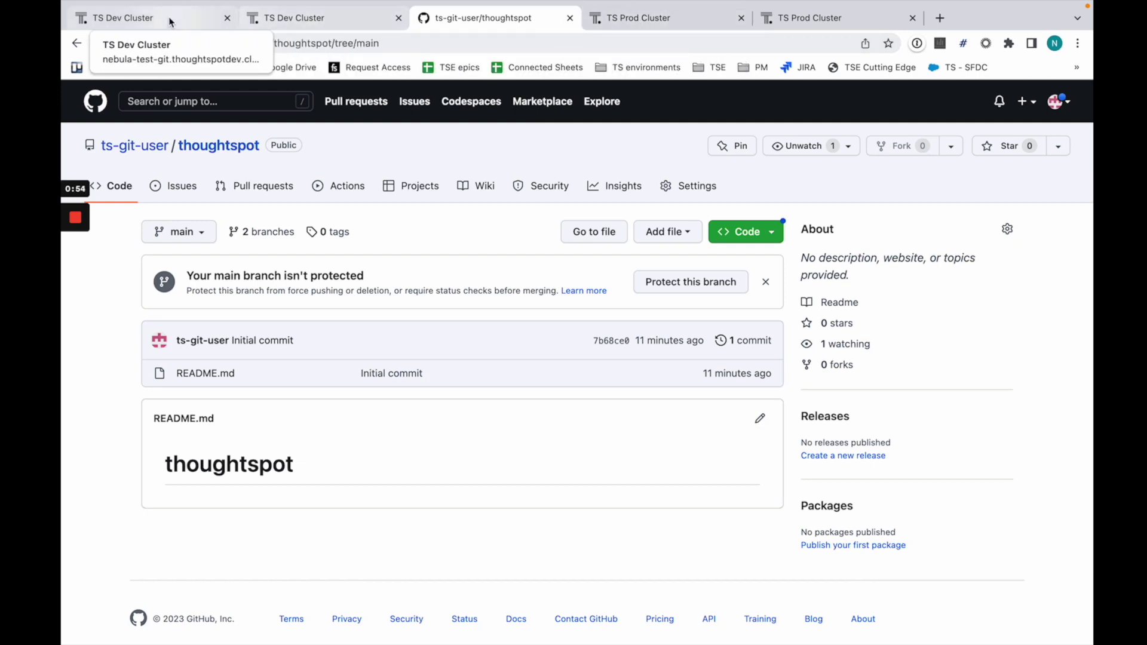
Select the CxO Liveboard's pinboard ID in its Dev cluster URL
{"action": "left_click", "coordinate": [281, 18]}
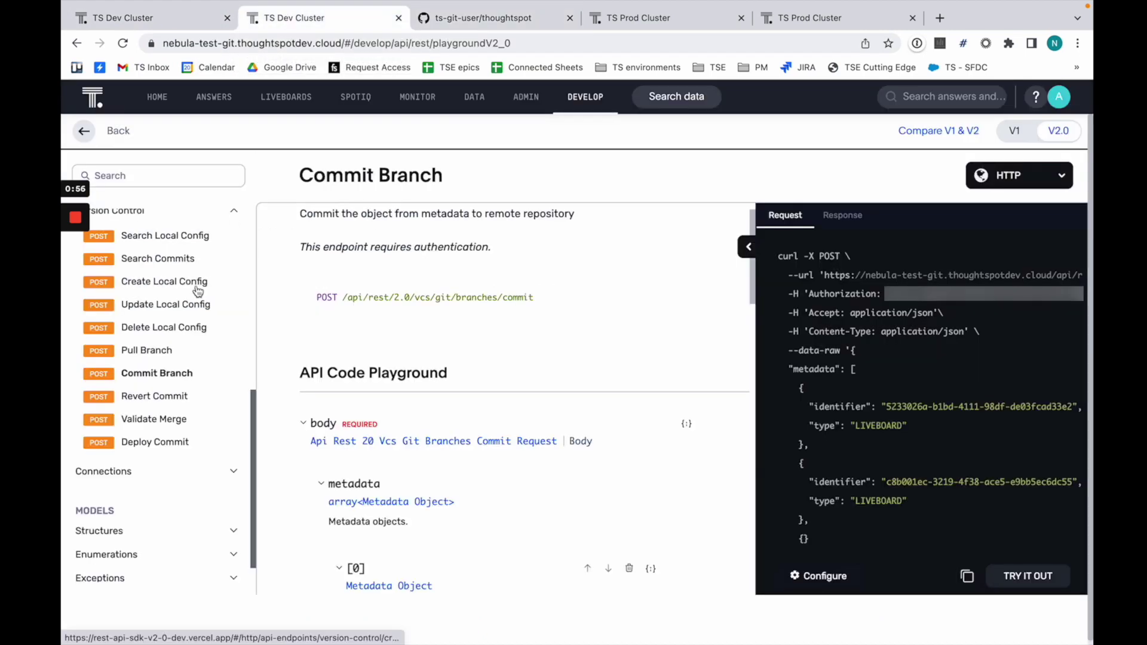
{"action": "scroll", "coordinate": [172, 309], "scroll_direction": "up", "scroll_amount": 2}
{"action": "scroll", "coordinate": [173, 309], "scroll_direction": "up", "scroll_amount": 1}
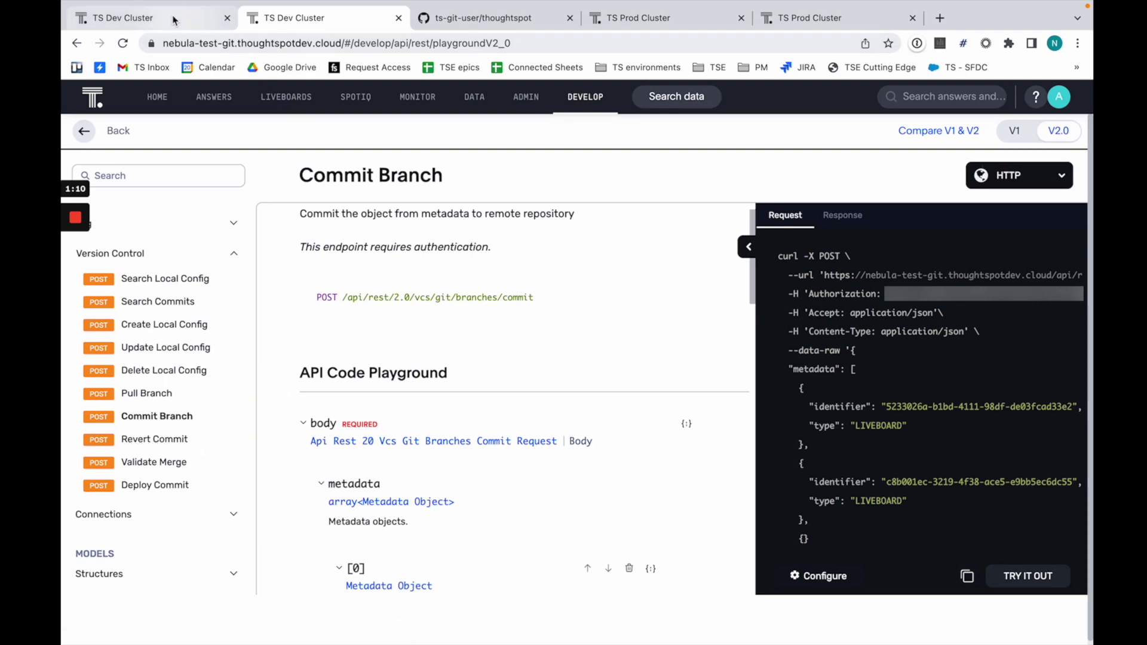
{"action": "left_click", "coordinate": [203, 18]}
{"action": "left_click", "coordinate": [399, 43]}
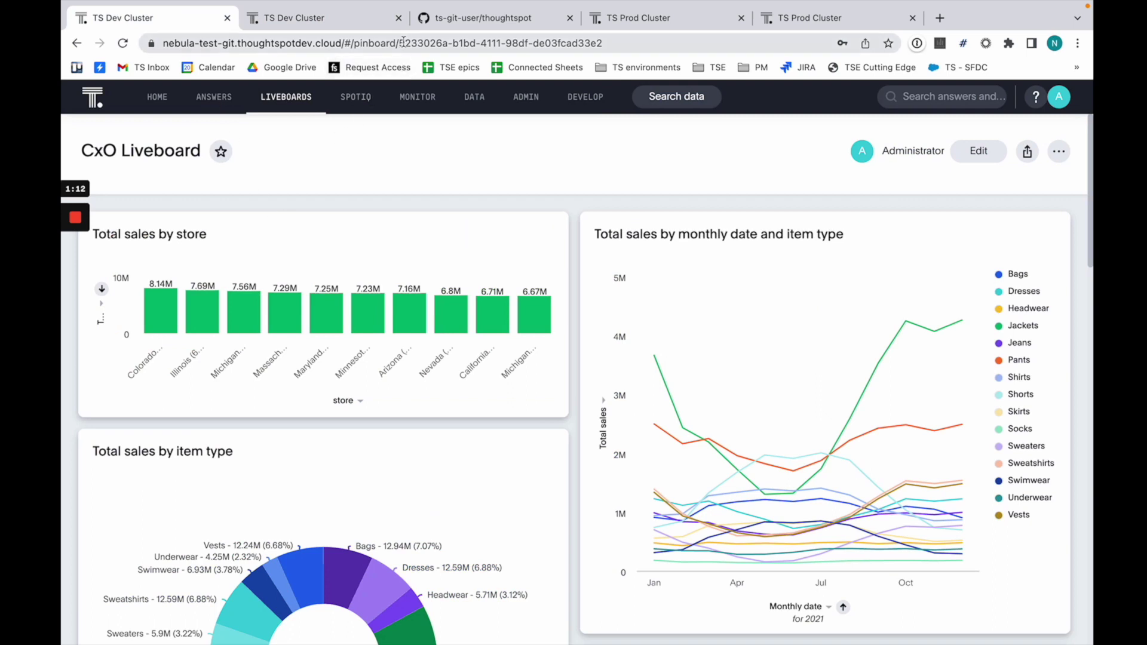
{"action": "left_click_drag", "start_coordinate": [399, 43], "coordinate": [650, 57]}
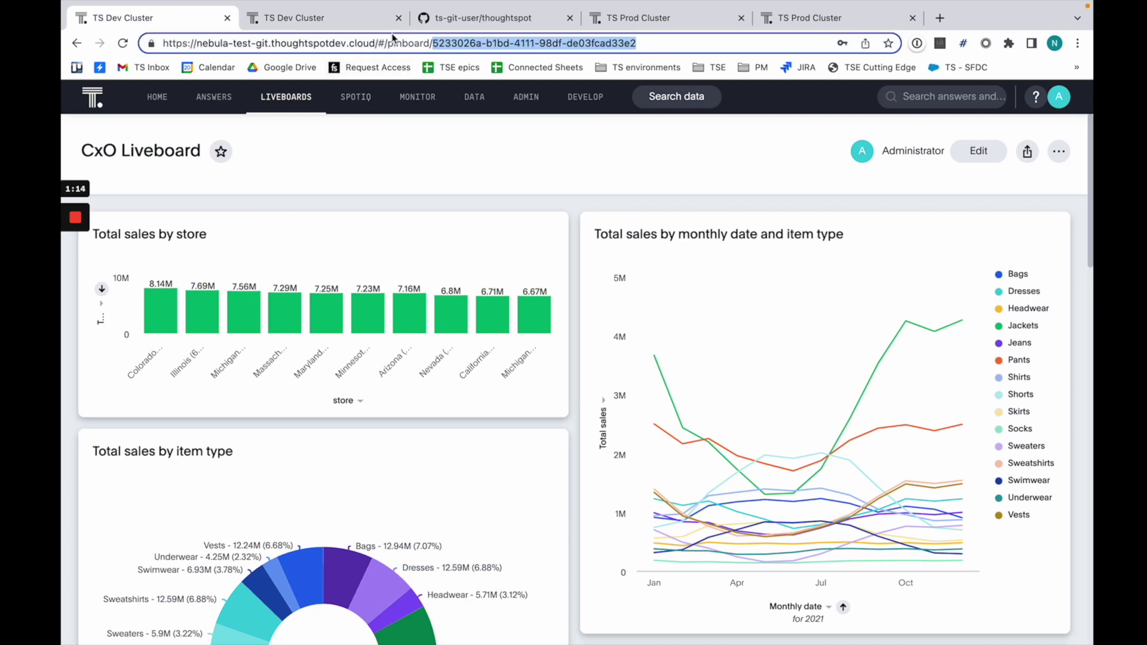
Confirm the Commit Branch request's first identifier matches that ID, then browse to New Liveboard
{"action": "left_click", "coordinate": [373, 21]}
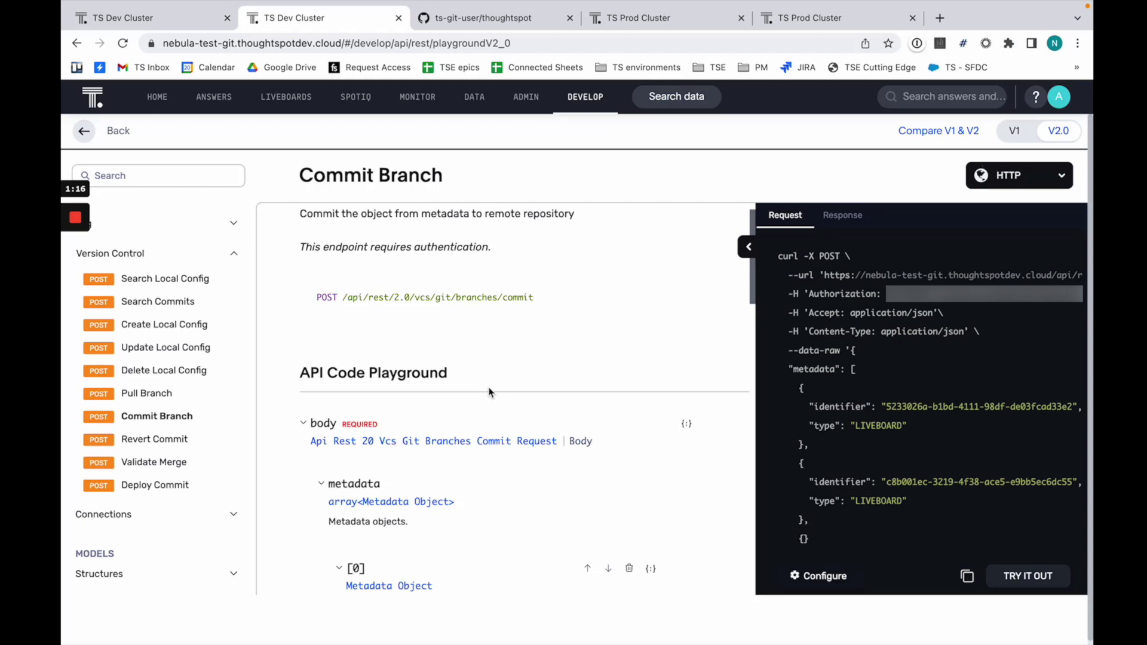
{"action": "scroll", "coordinate": [489, 392], "scroll_direction": "down", "scroll_amount": 5}
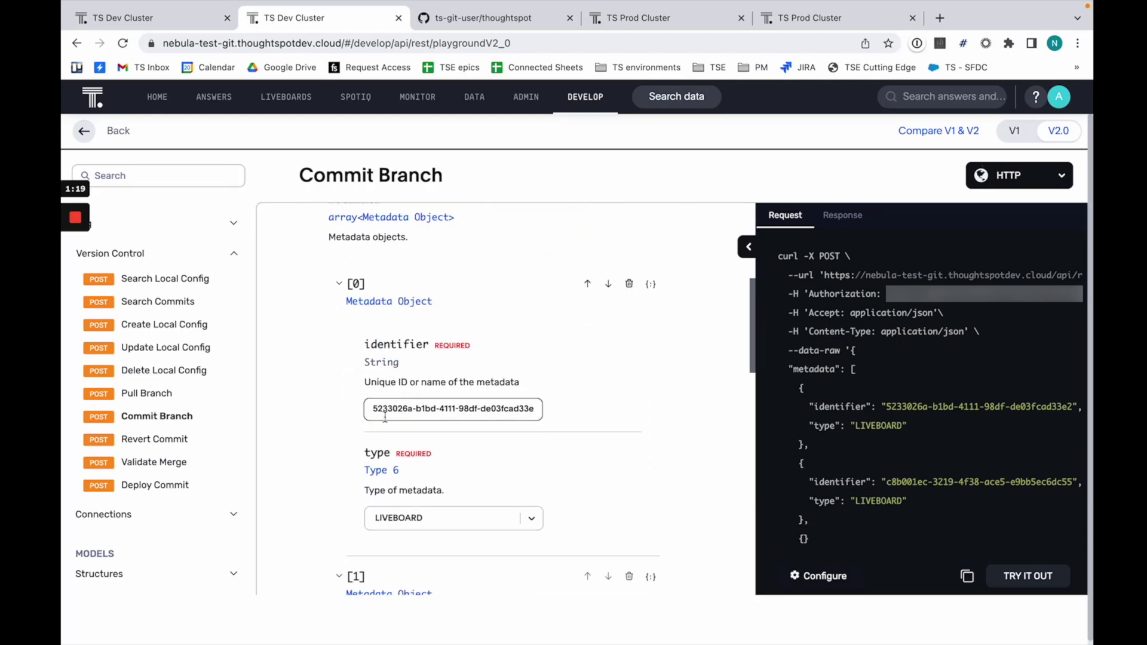
{"action": "triple_click", "coordinate": [403, 411]}
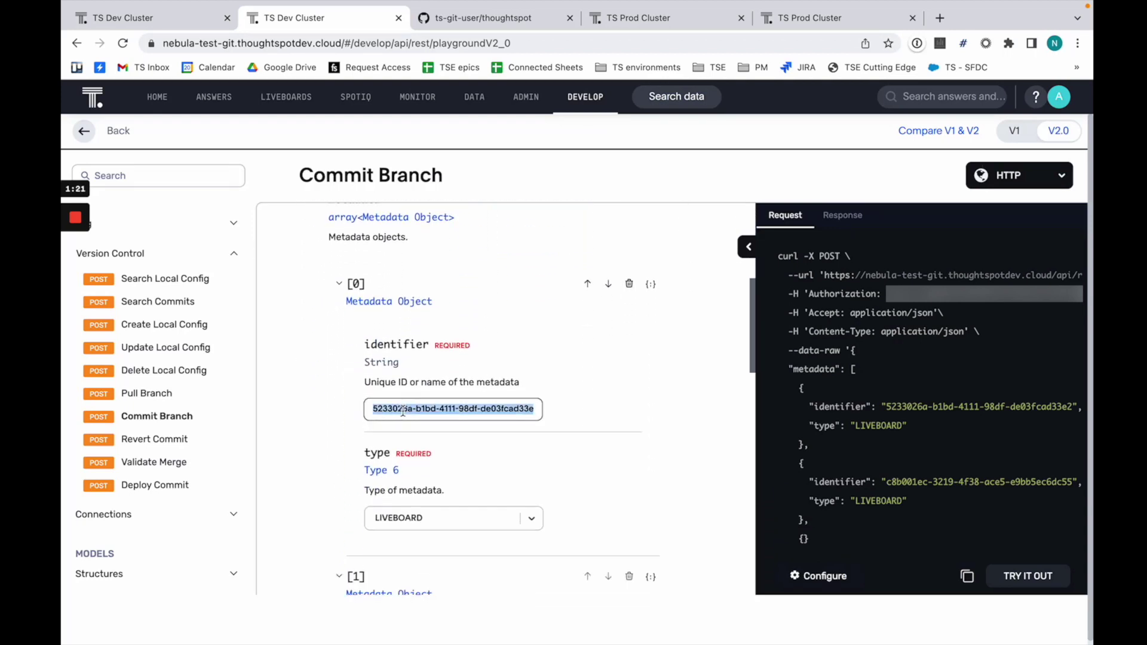
{"action": "triple_click", "coordinate": [404, 412]}
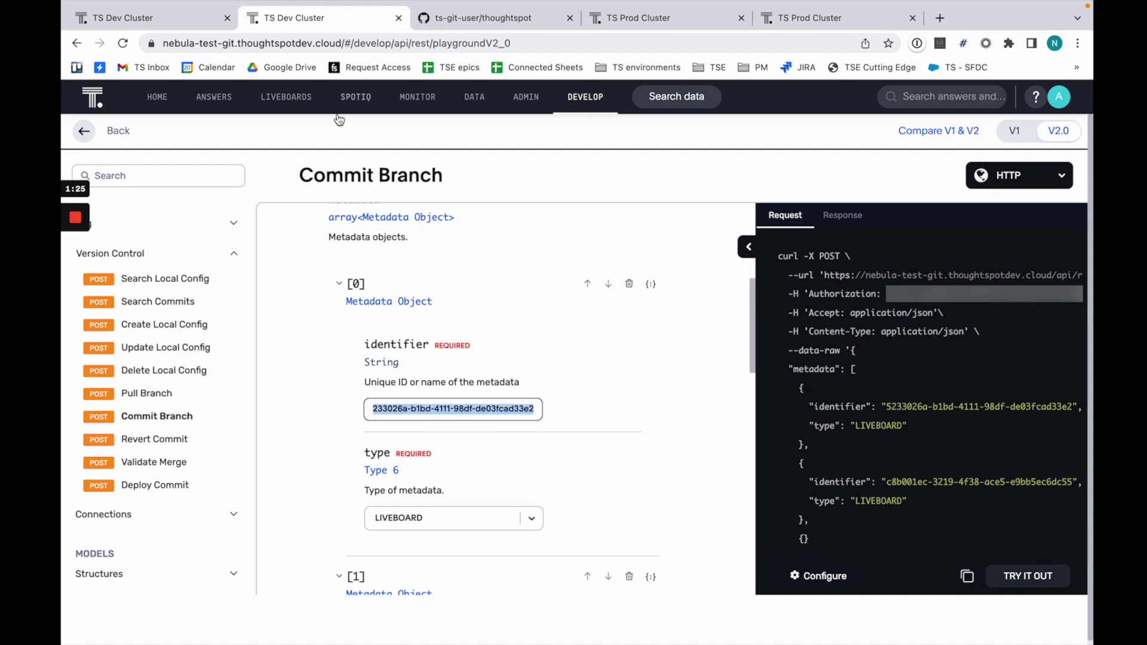
{"action": "left_click", "coordinate": [160, 19]}
{"action": "left_click", "coordinate": [290, 101]}
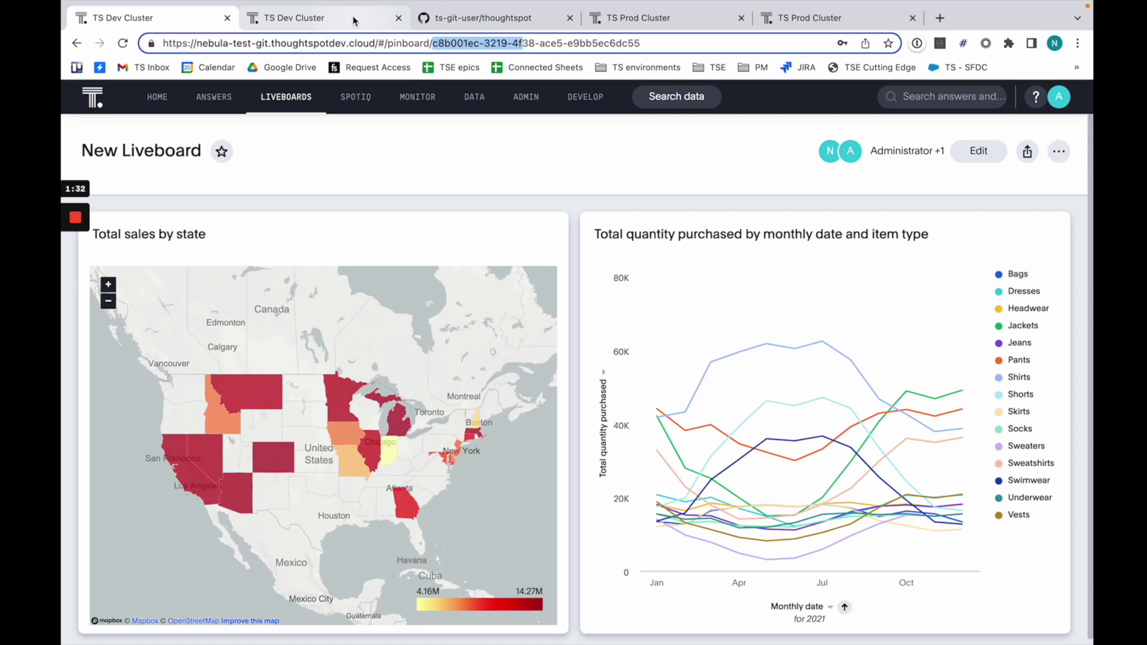
Remove the empty third metadata item from the Commit Branch request
{"action": "left_click", "coordinate": [353, 17]}
{"action": "double_click", "coordinate": [892, 482]}
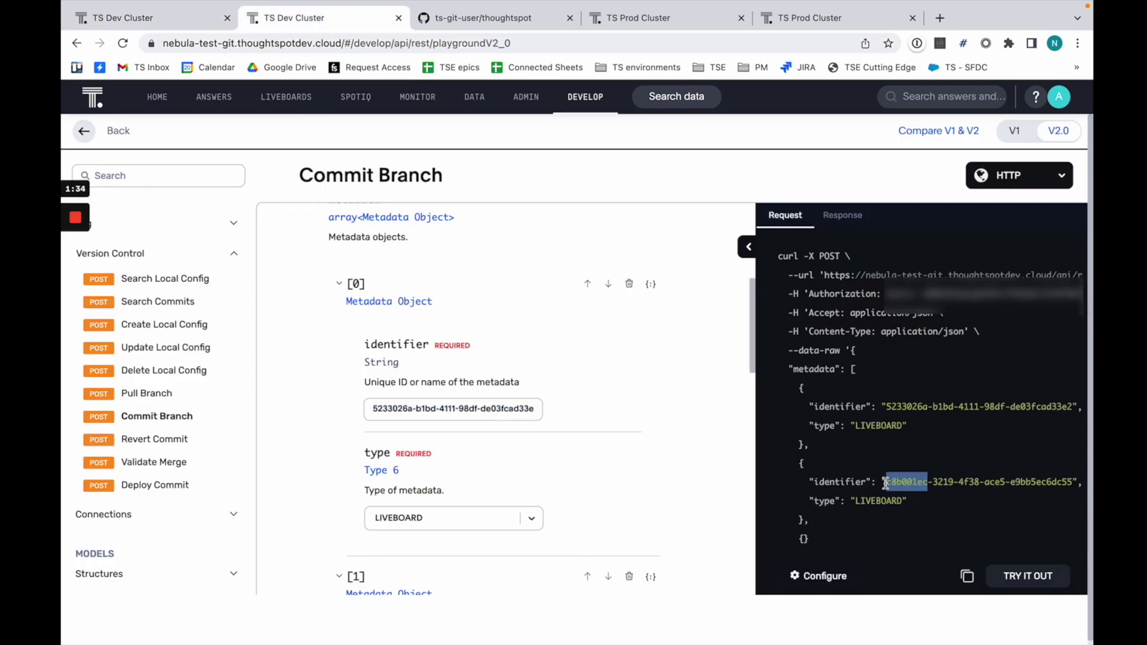
{"action": "scroll", "coordinate": [836, 460], "scroll_direction": "down", "scroll_amount": 1}
{"action": "scroll", "coordinate": [558, 429], "scroll_direction": "down", "scroll_amount": 3}
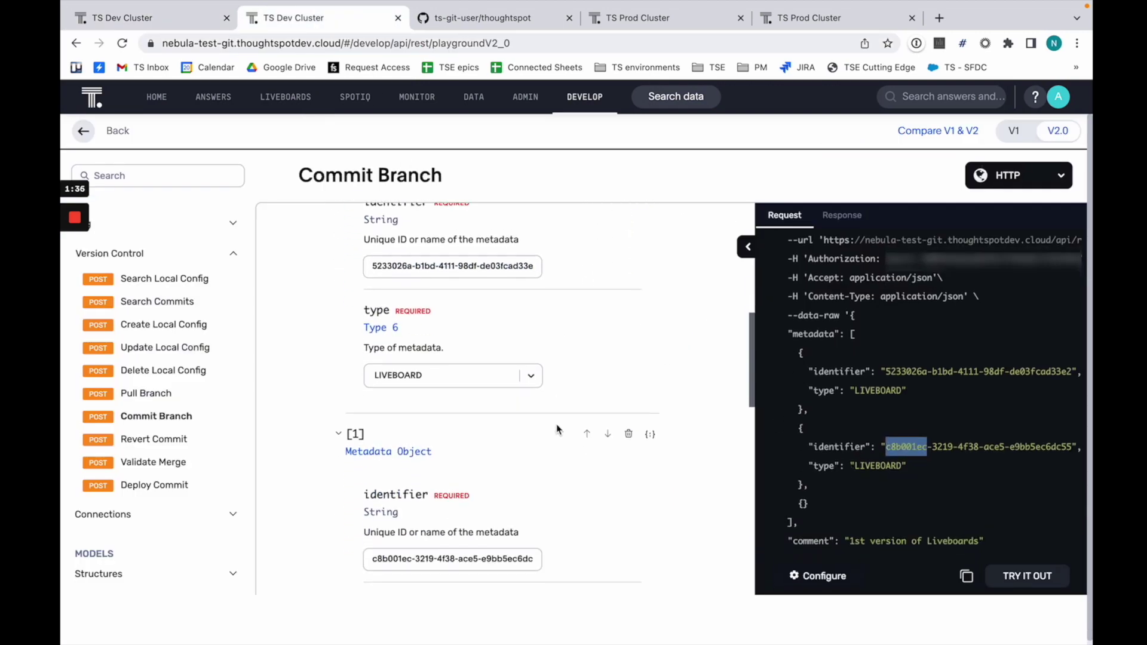
{"action": "scroll", "coordinate": [507, 452], "scroll_direction": "down", "scroll_amount": 4}
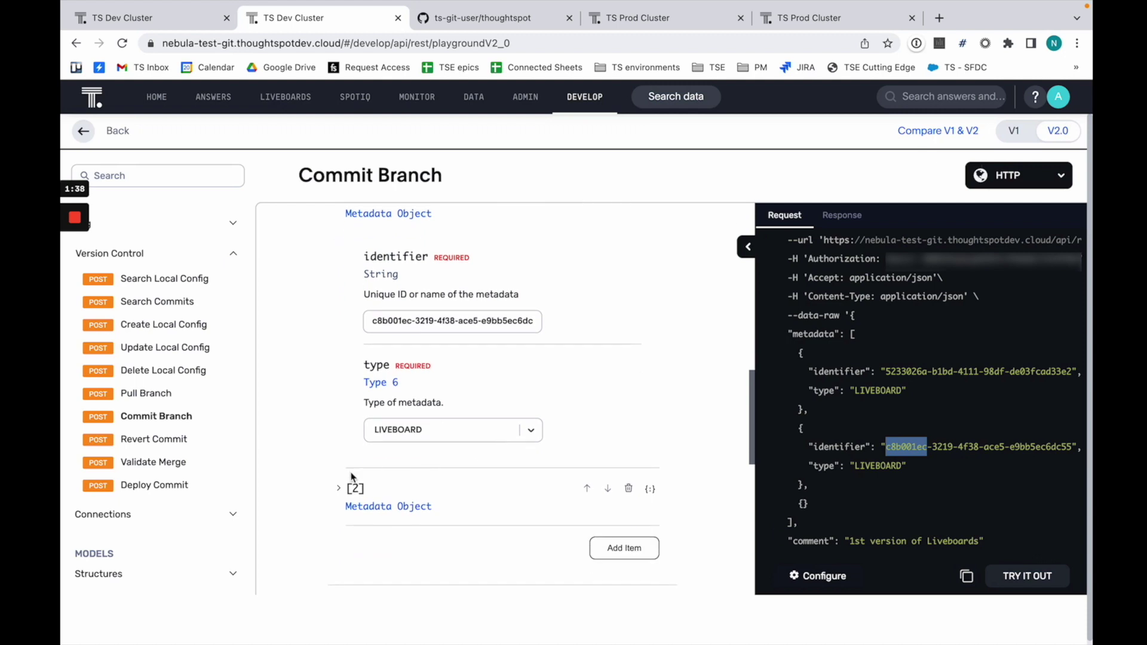
{"action": "left_click", "coordinate": [338, 491]}
{"action": "scroll", "coordinate": [442, 484], "scroll_direction": "down", "scroll_amount": 3}
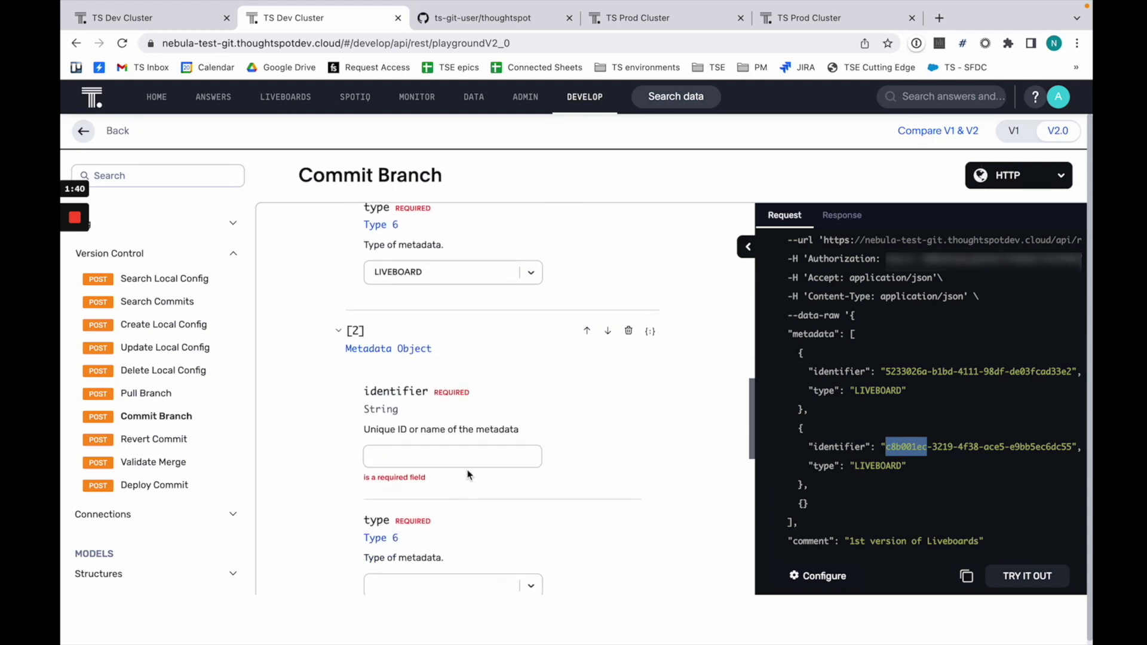
{"action": "scroll", "coordinate": [471, 466], "scroll_direction": "down", "scroll_amount": 1}
{"action": "left_click", "coordinate": [460, 487]}
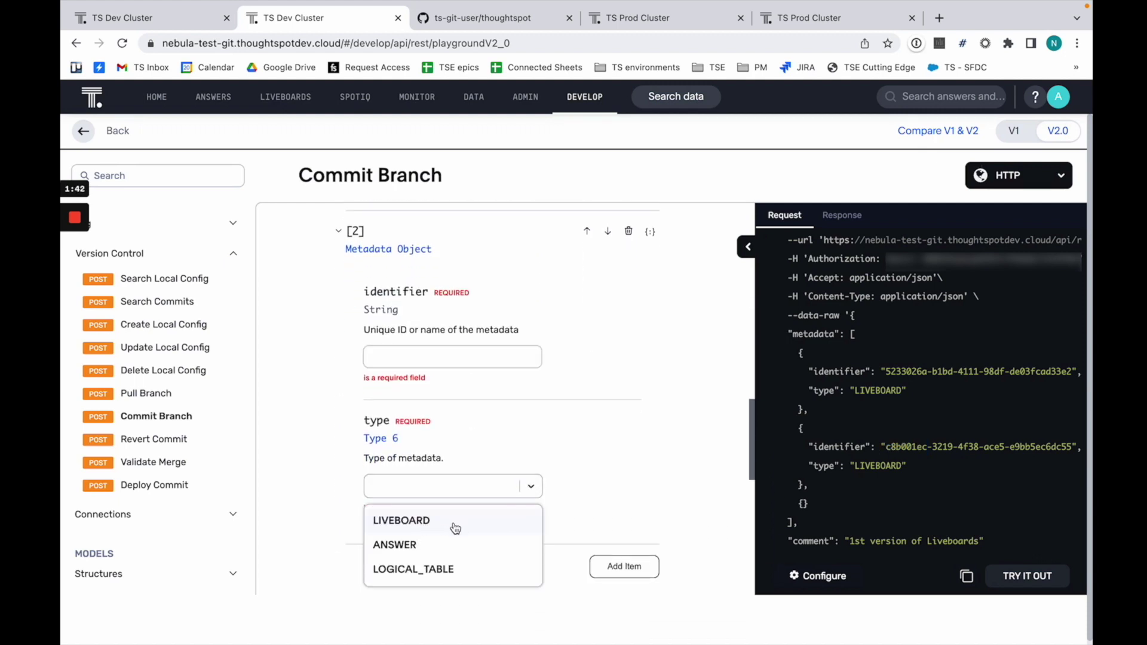
{"action": "left_click", "coordinate": [578, 470]}
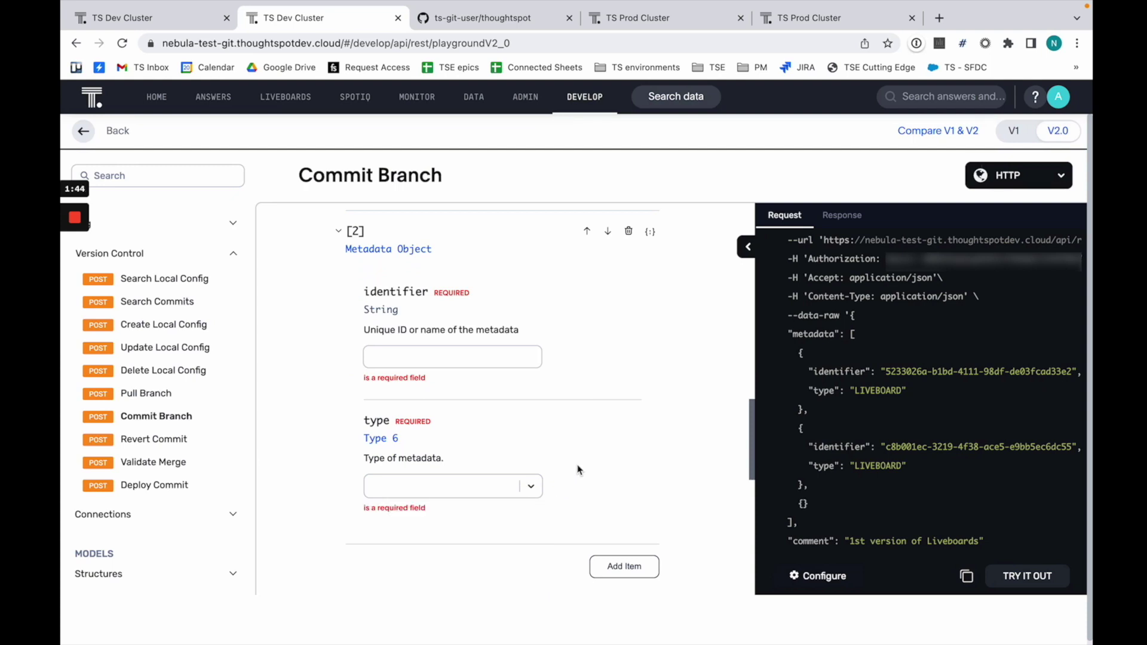
{"action": "scroll", "coordinate": [524, 438], "scroll_direction": "up", "scroll_amount": 1}
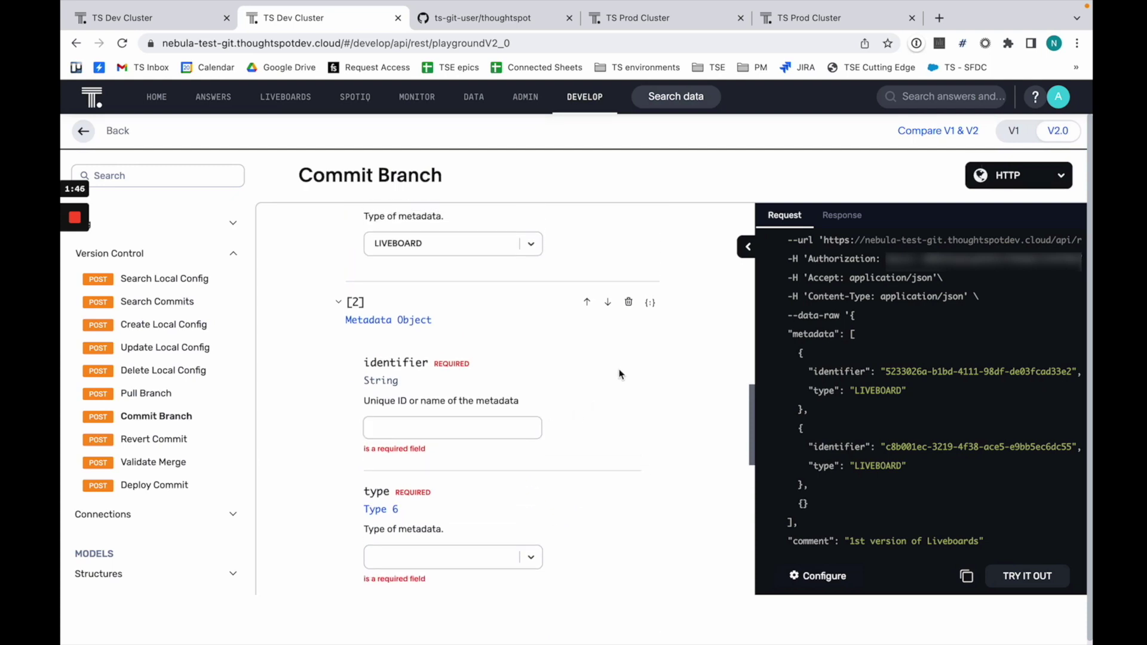
{"action": "left_click", "coordinate": [630, 303]}
Run the commit with comment '1st version of Liveboards', getting 200 OK
{"action": "scroll", "coordinate": [556, 389], "scroll_direction": "down", "scroll_amount": 1}
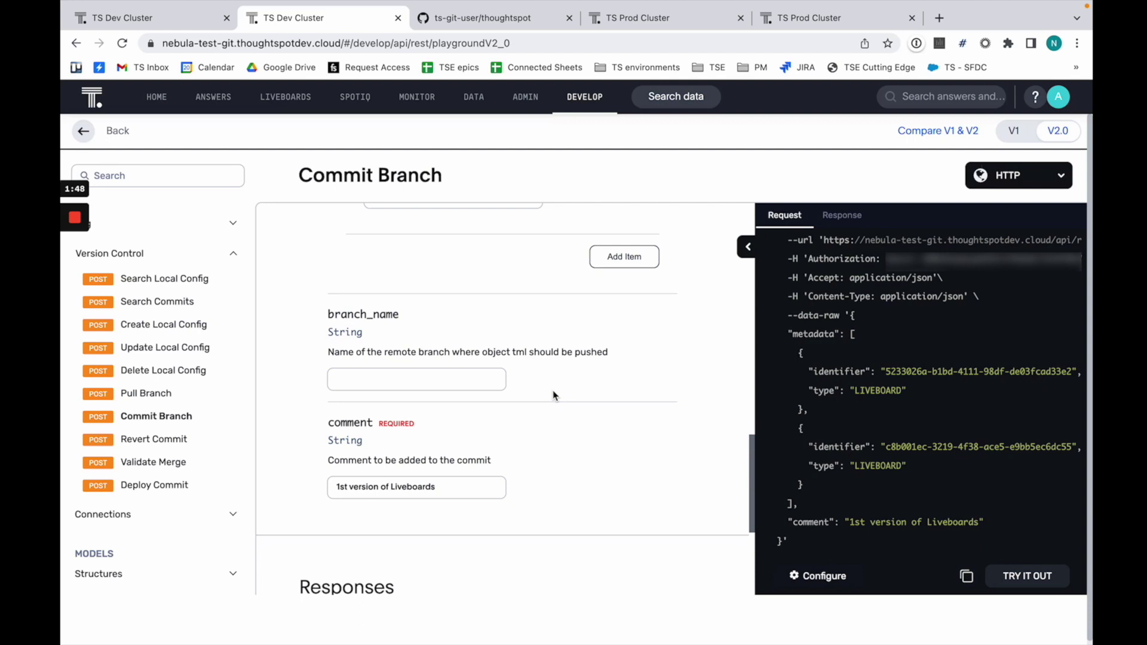
{"action": "triple_click", "coordinate": [362, 483]}
{"action": "left_click", "coordinate": [488, 491]}
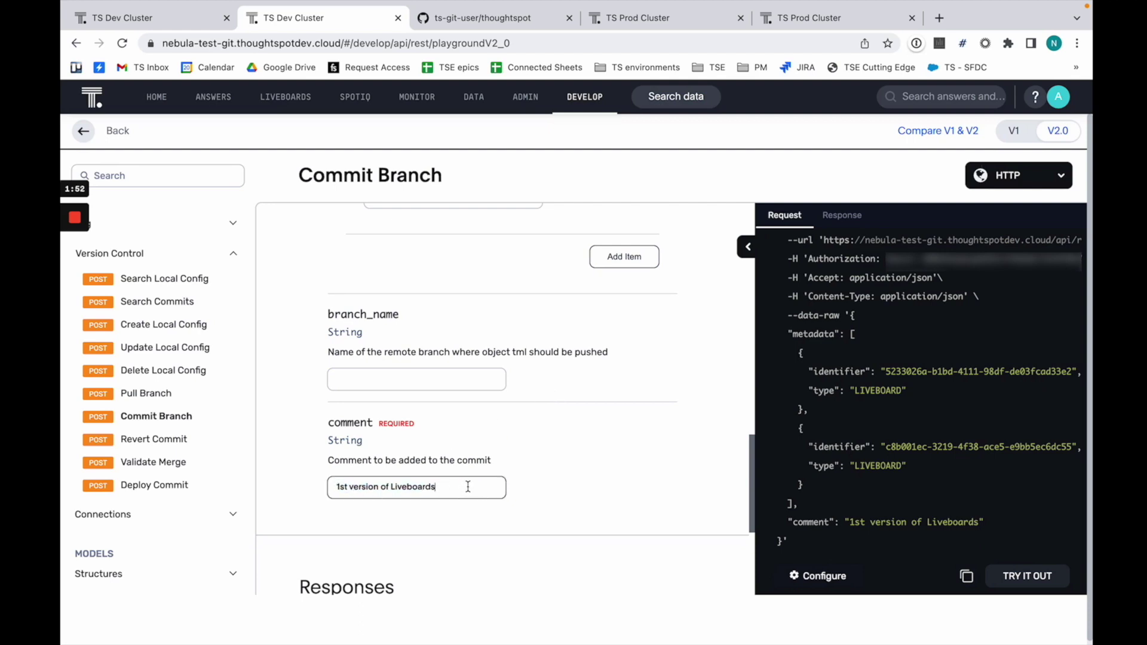
{"action": "left_click", "coordinate": [1023, 577]}
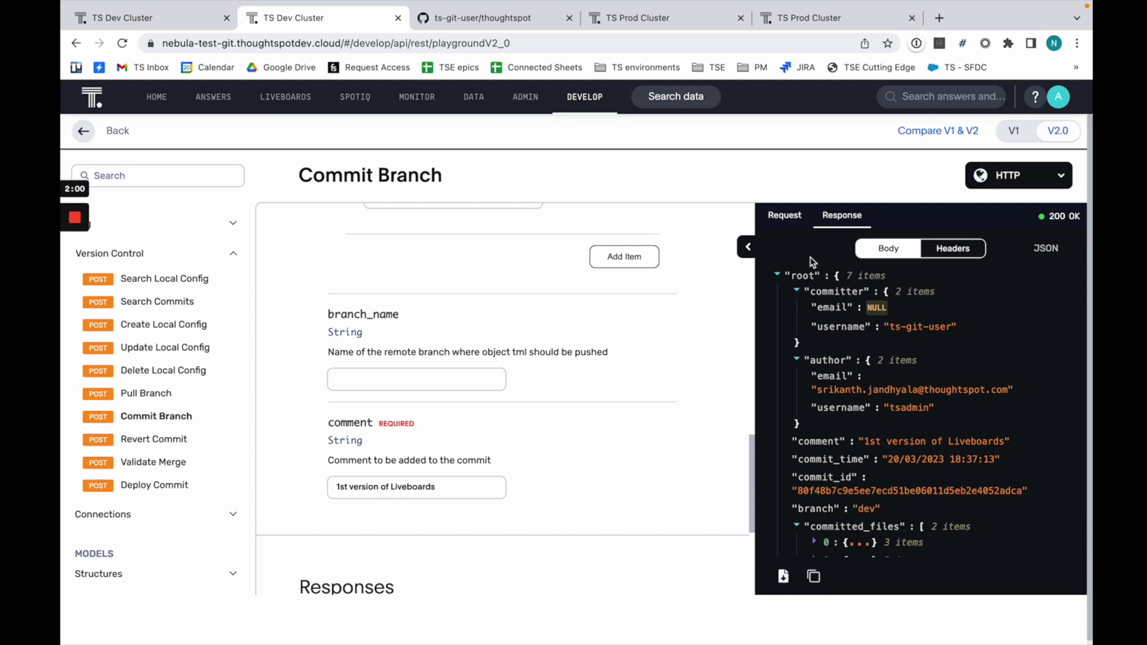
Refresh GitHub and switch the thoughtspot repository to the dev branch
{"action": "left_click", "coordinate": [487, 23]}
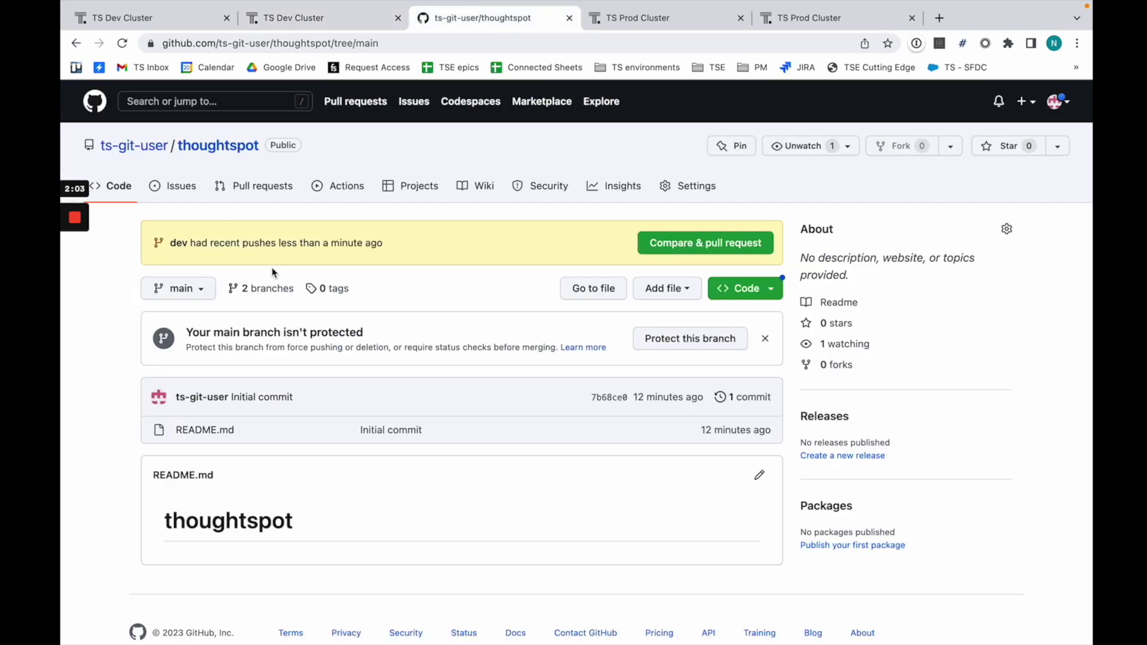
{"action": "left_click", "coordinate": [122, 43]}
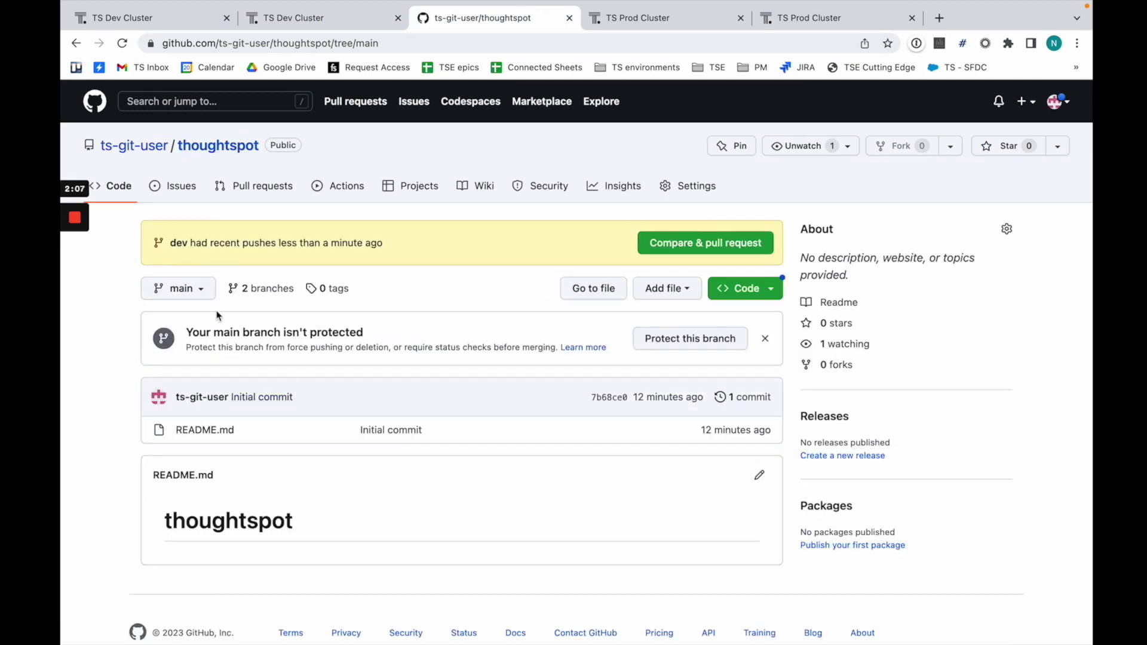
{"action": "left_click", "coordinate": [196, 292]}
{"action": "left_click", "coordinate": [178, 426]}
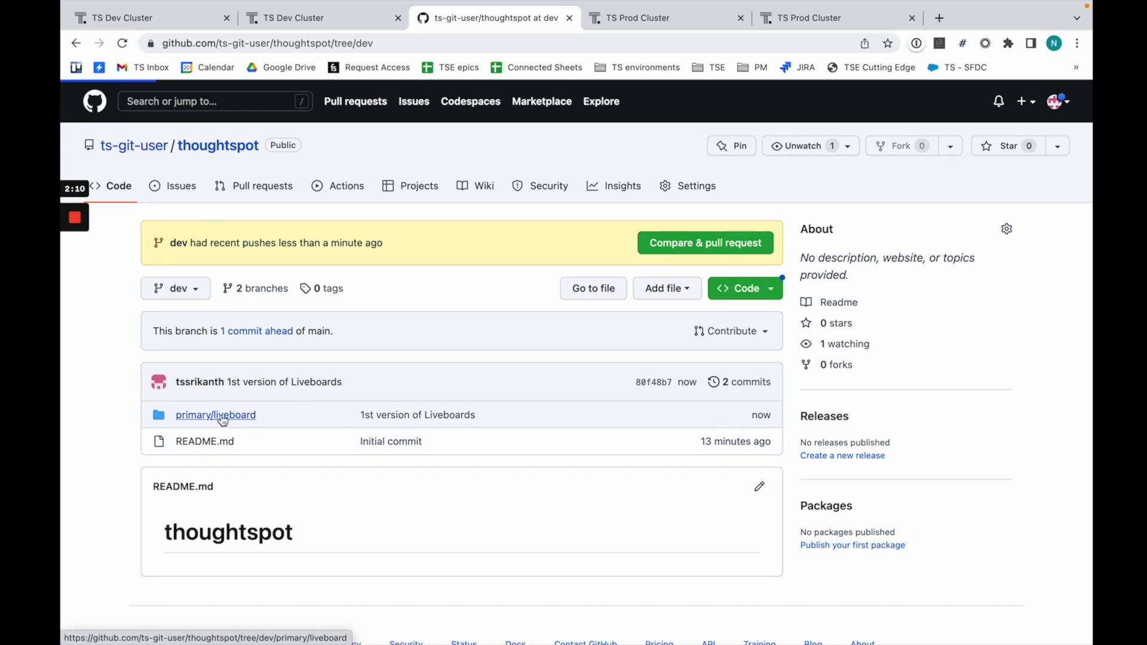
Inspect the CxO Liveboard .liveboard.tml in primary/liveboard, then return to ThoughtSpot
{"action": "left_click", "coordinate": [221, 416]}
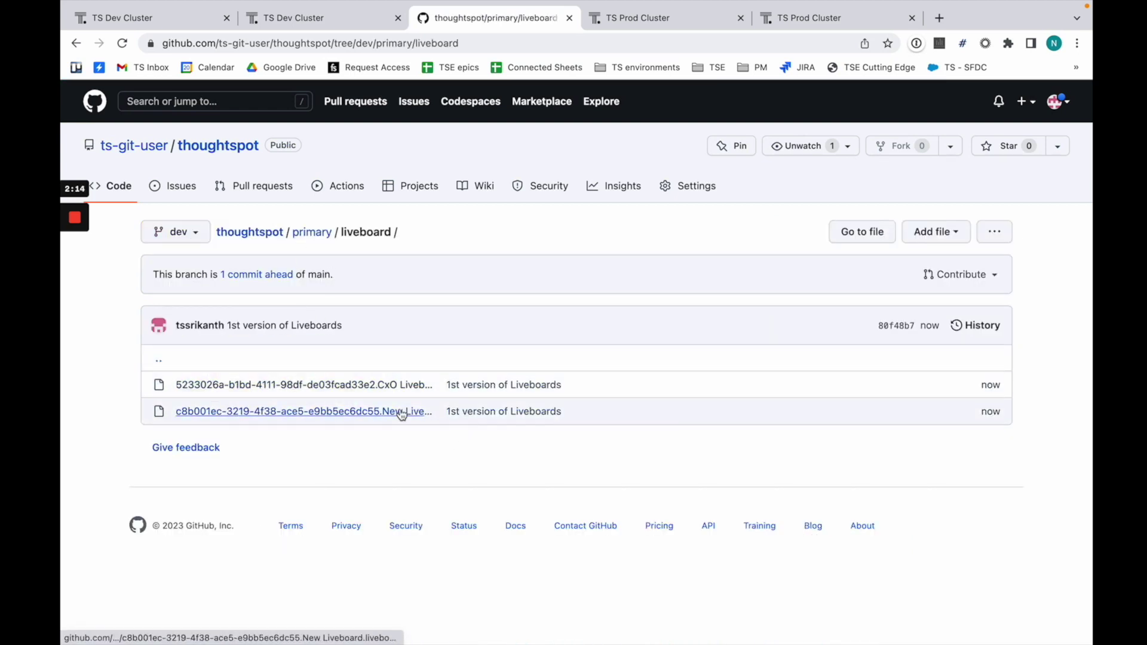
{"action": "left_click", "coordinate": [331, 385]}
{"action": "scroll", "coordinate": [312, 467], "scroll_direction": "down", "scroll_amount": 1}
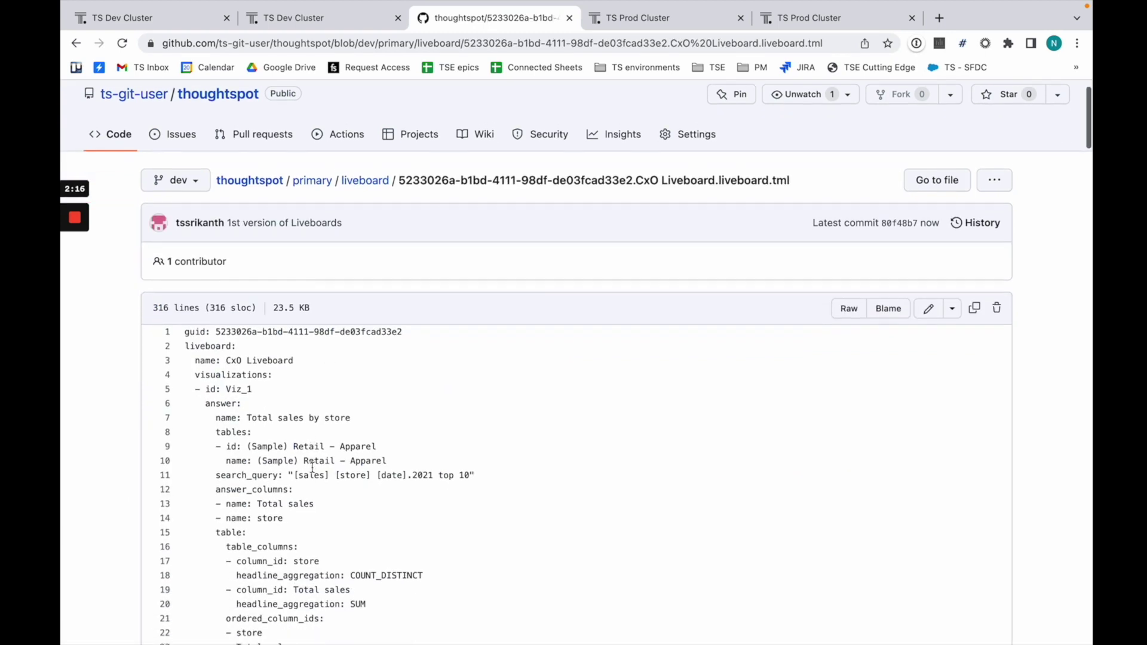
{"action": "scroll", "coordinate": [312, 467], "scroll_direction": "down", "scroll_amount": 1}
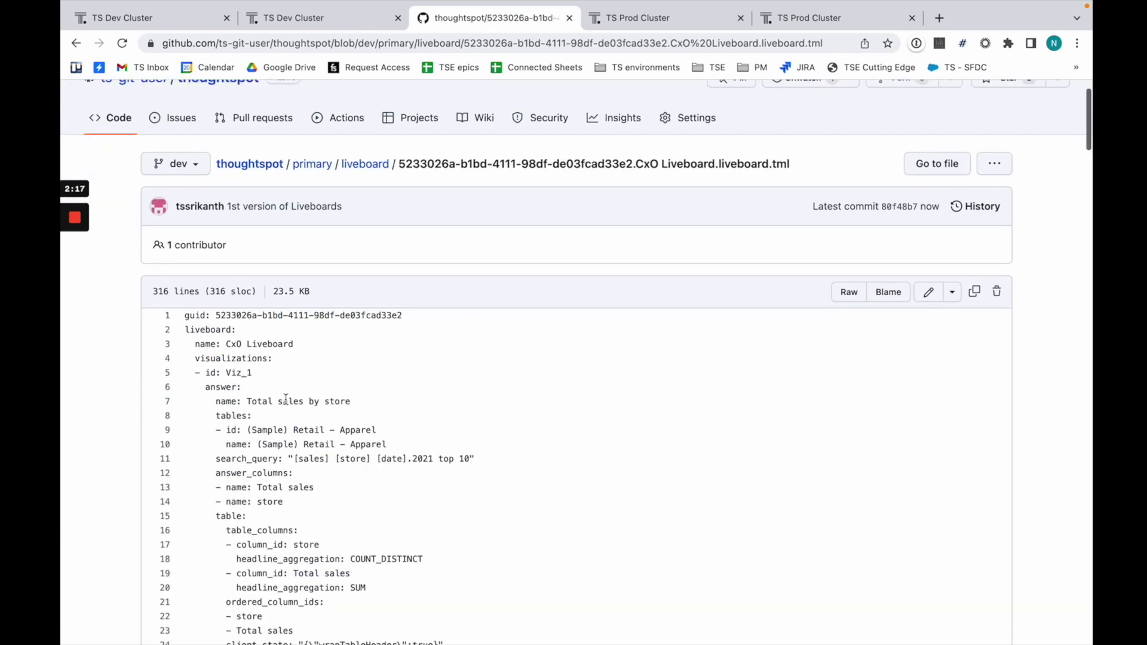
{"action": "left_click", "coordinate": [362, 164]}
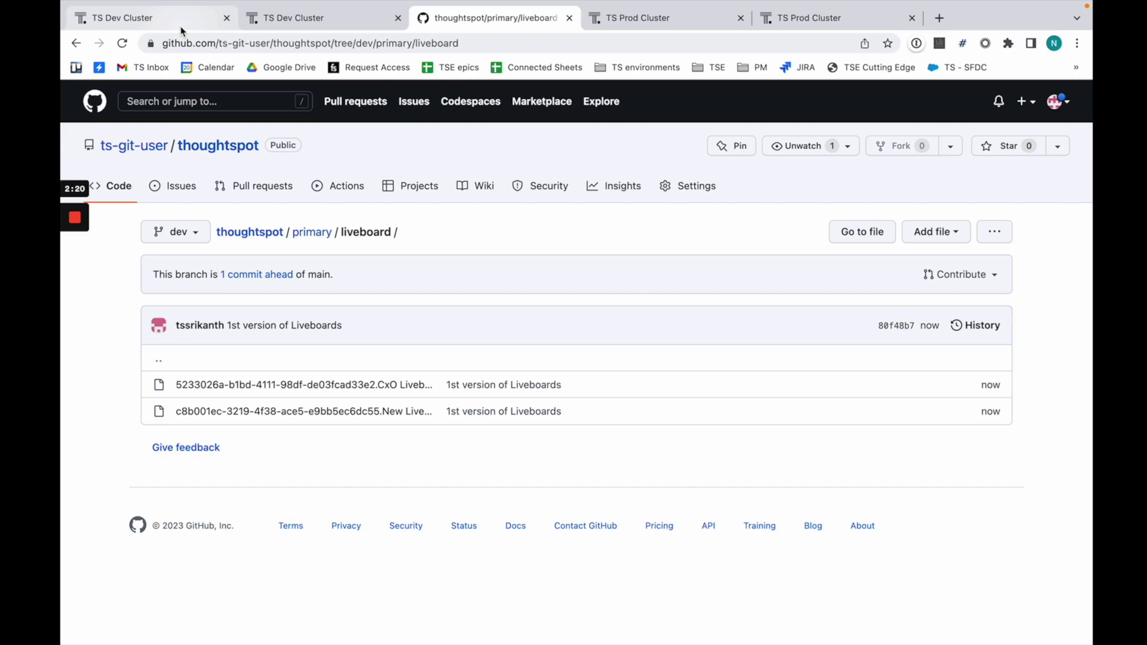
{"action": "left_click", "coordinate": [183, 27]}
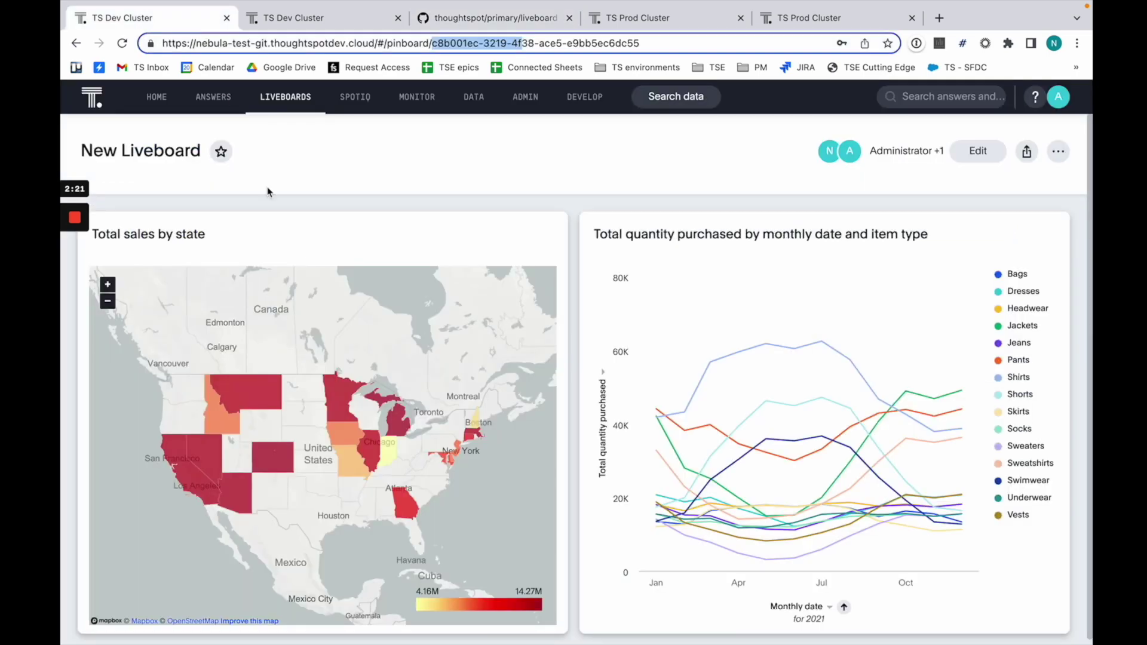
Edit CxO Liveboard and add two tabs named 'Summary view' and 'Detailed view'
{"action": "left_click", "coordinate": [258, 99]}
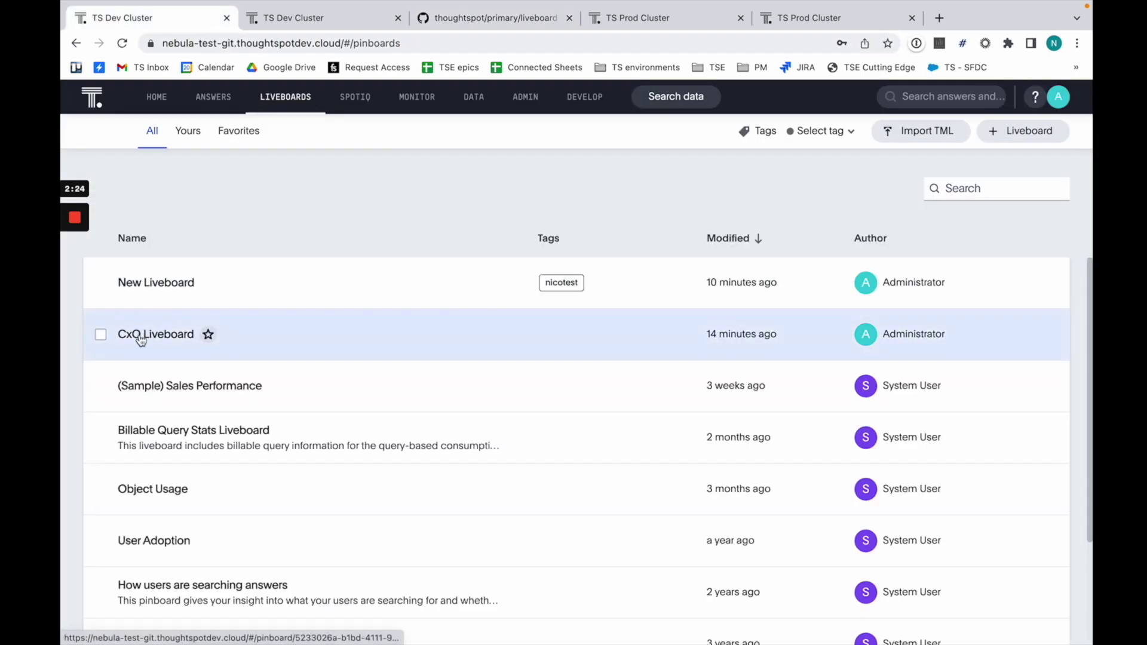
{"action": "left_click", "coordinate": [140, 338]}
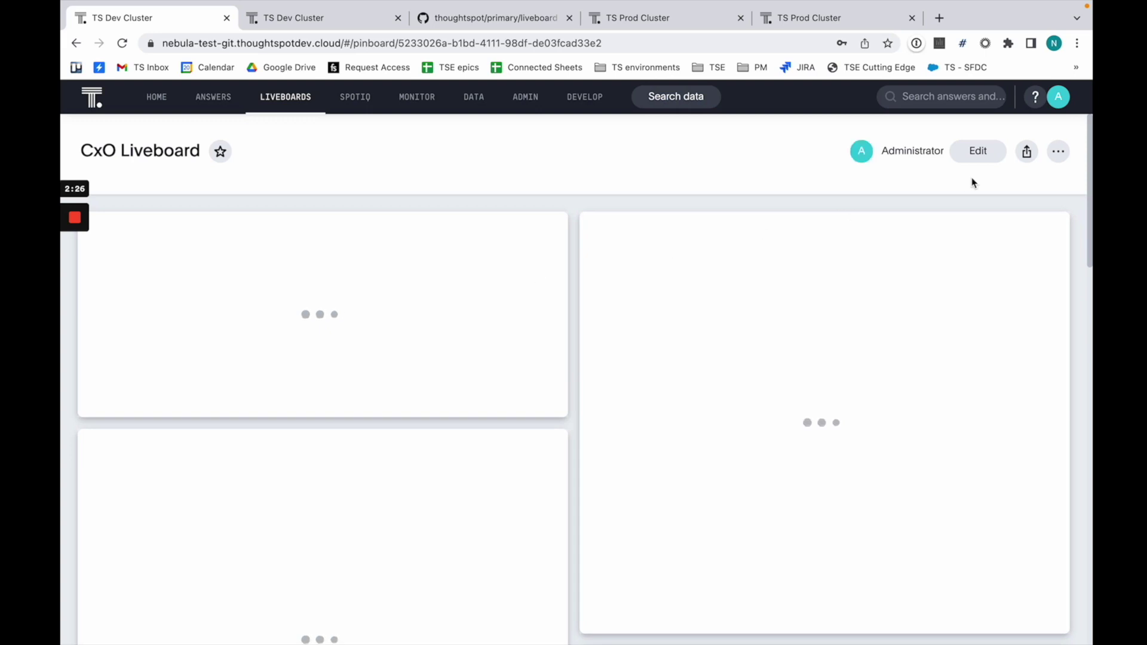
{"action": "left_click", "coordinate": [977, 156]}
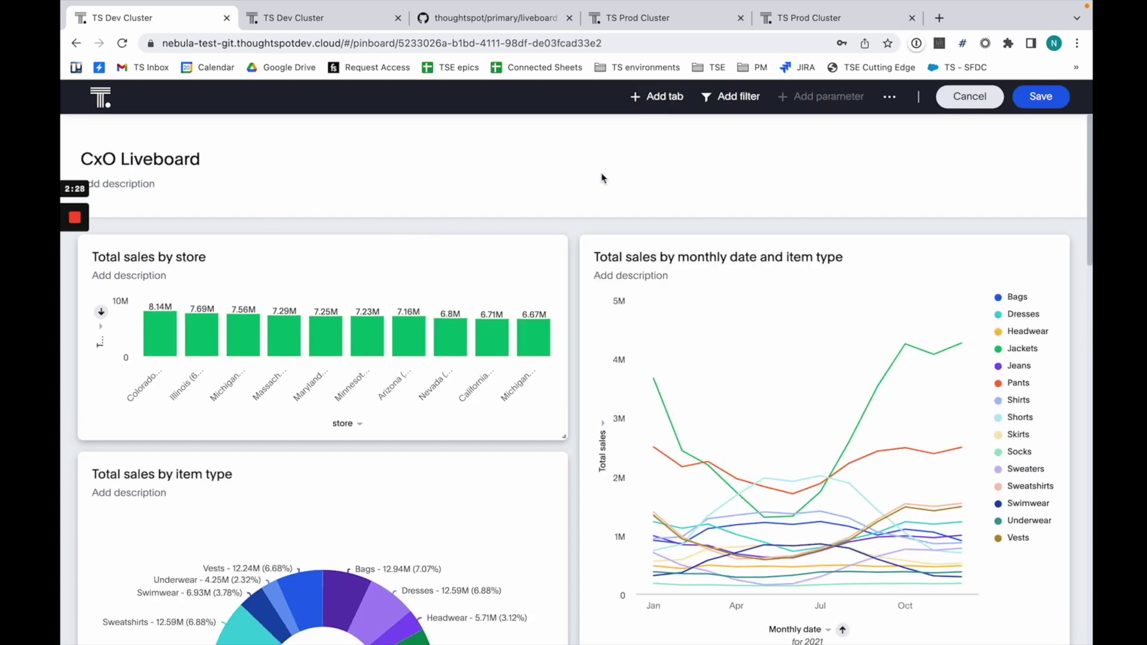
{"action": "left_click", "coordinate": [658, 96]}
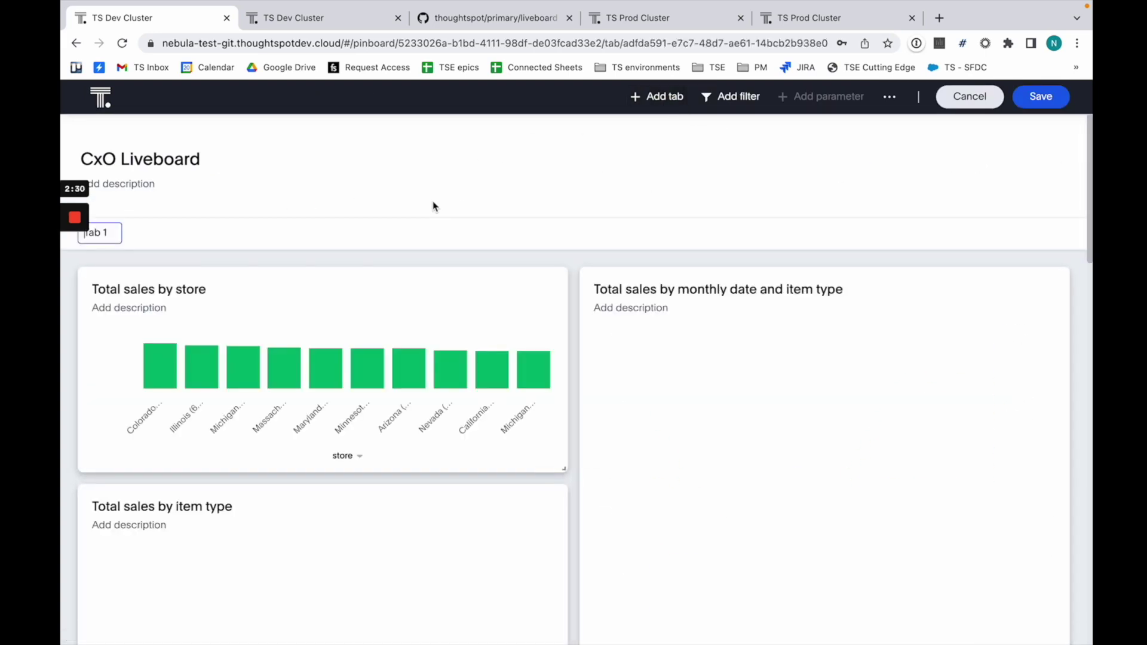
{"action": "type", "text": "Summ"}
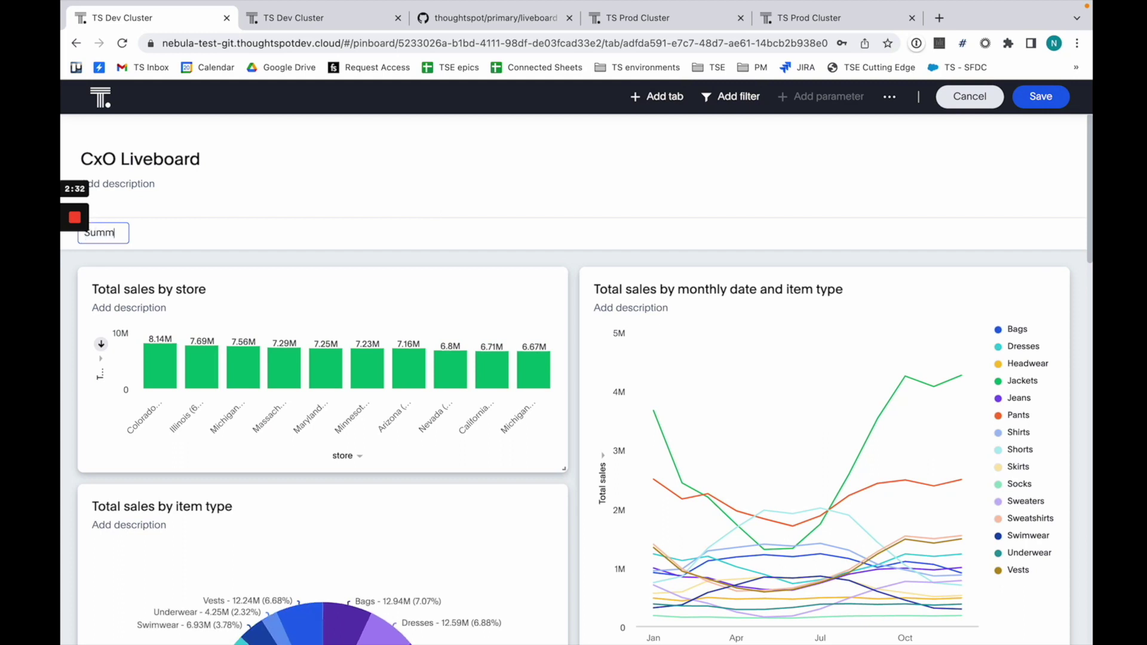
{"action": "type", "text": "ary view"}
{"action": "key", "text": "Return"}
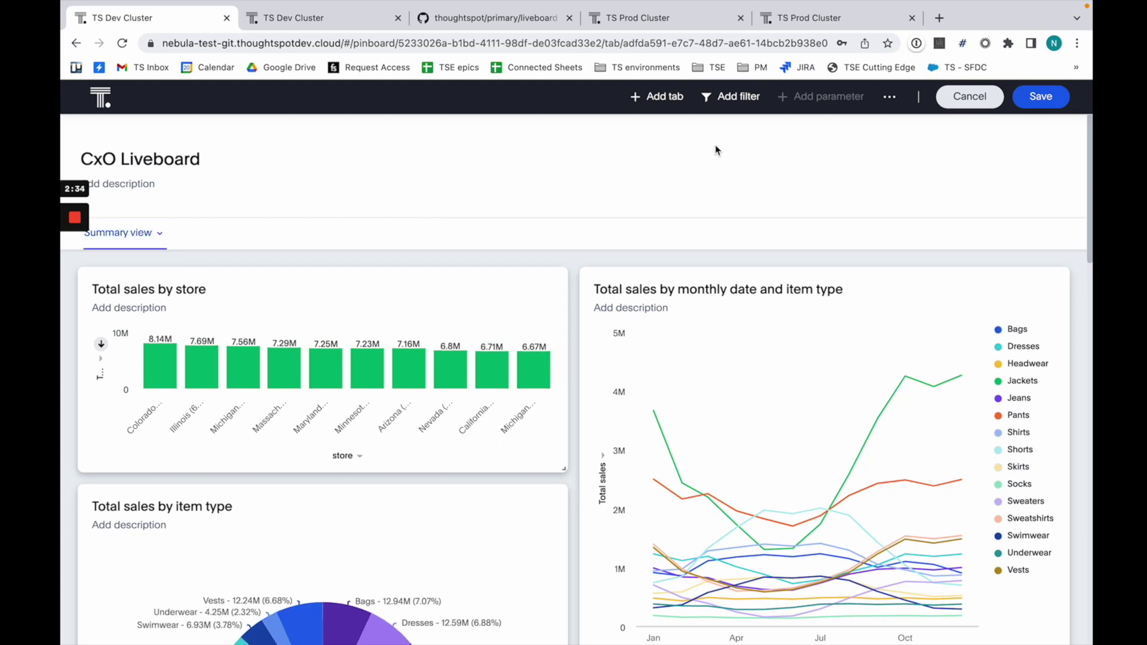
{"action": "left_click", "coordinate": [676, 108]}
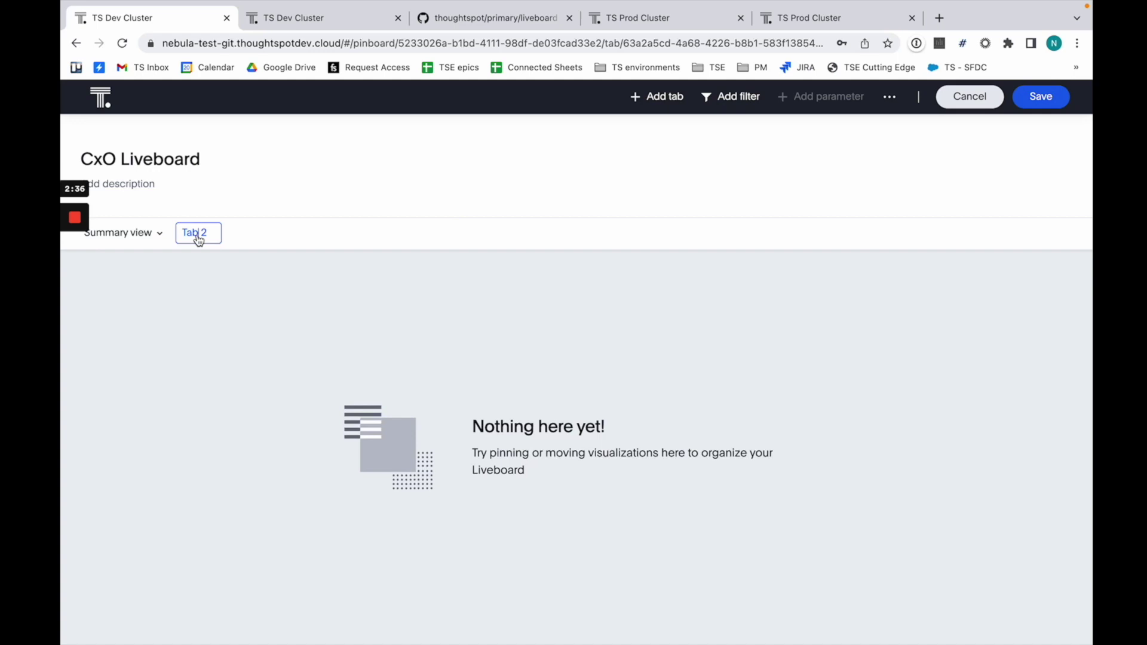
{"action": "double_click", "coordinate": [198, 239]}
{"action": "type", "text": "Detailed view"}
{"action": "key", "text": "Return"}
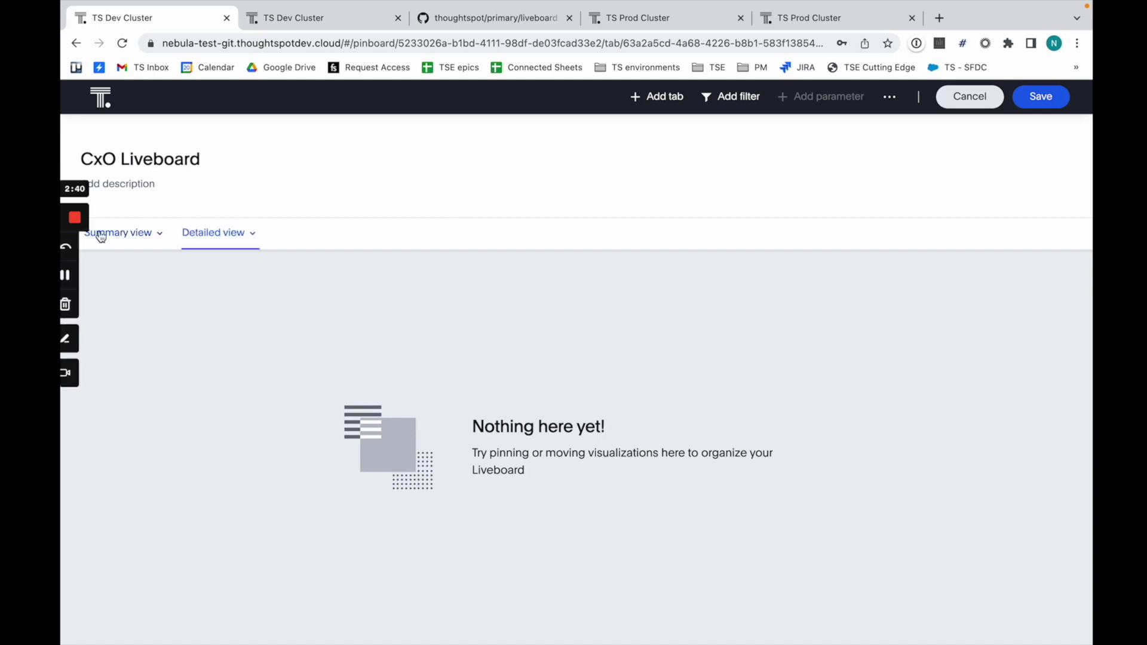
Move the Total sales by state map and quantity by date chart to Detailed view
{"action": "left_click", "coordinate": [136, 233]}
{"action": "scroll", "coordinate": [397, 397], "scroll_direction": "down", "scroll_amount": 8}
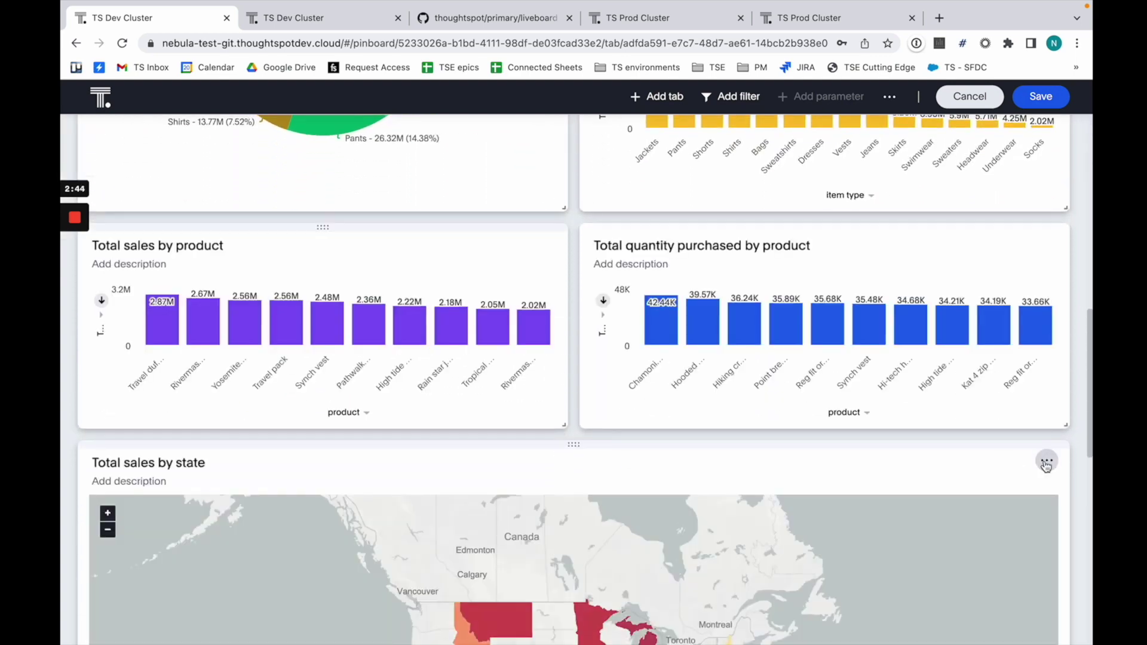
{"action": "left_click", "coordinate": [1047, 460]}
{"action": "left_click", "coordinate": [936, 490]}
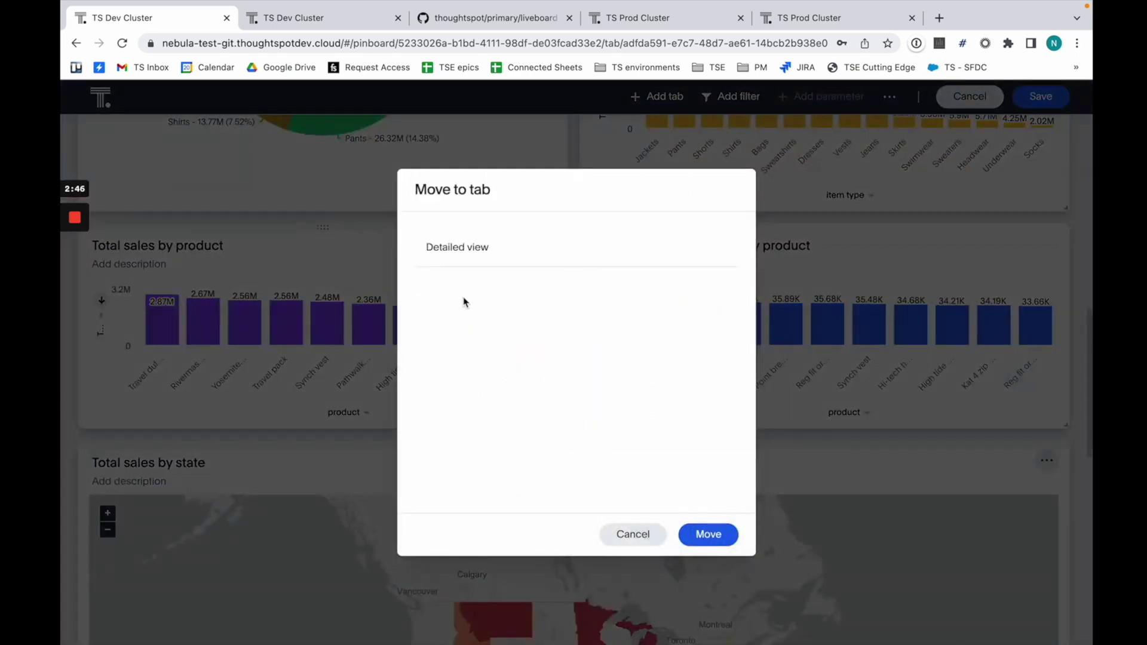
{"action": "left_click", "coordinate": [472, 247]}
{"action": "left_click", "coordinate": [711, 537]}
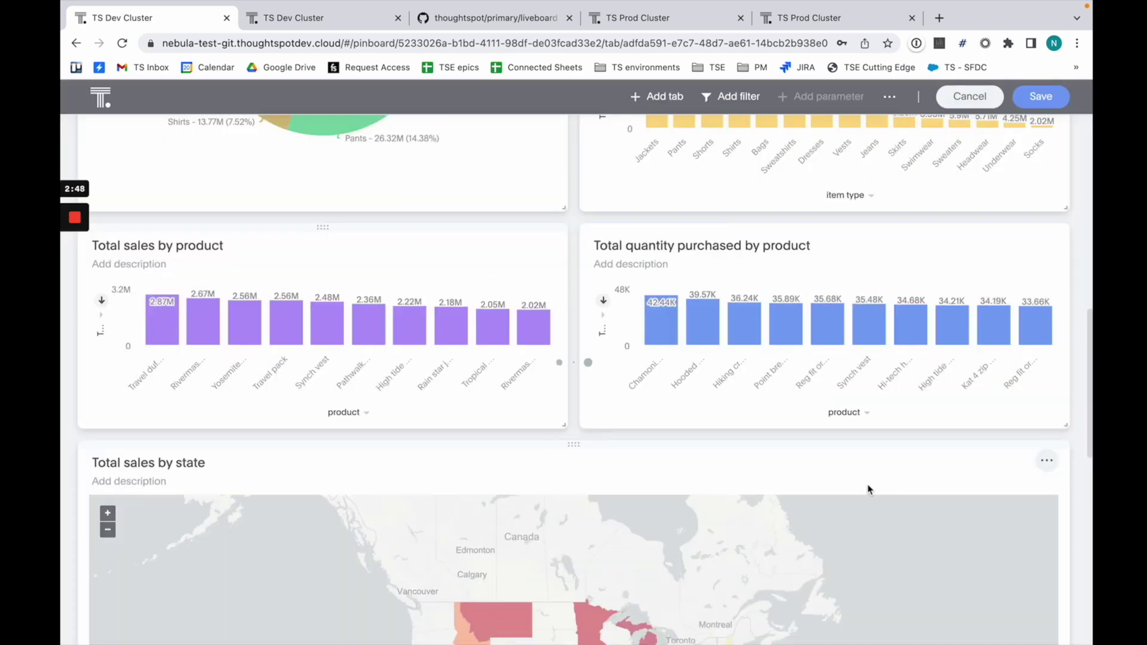
{"action": "left_click", "coordinate": [1047, 460]}
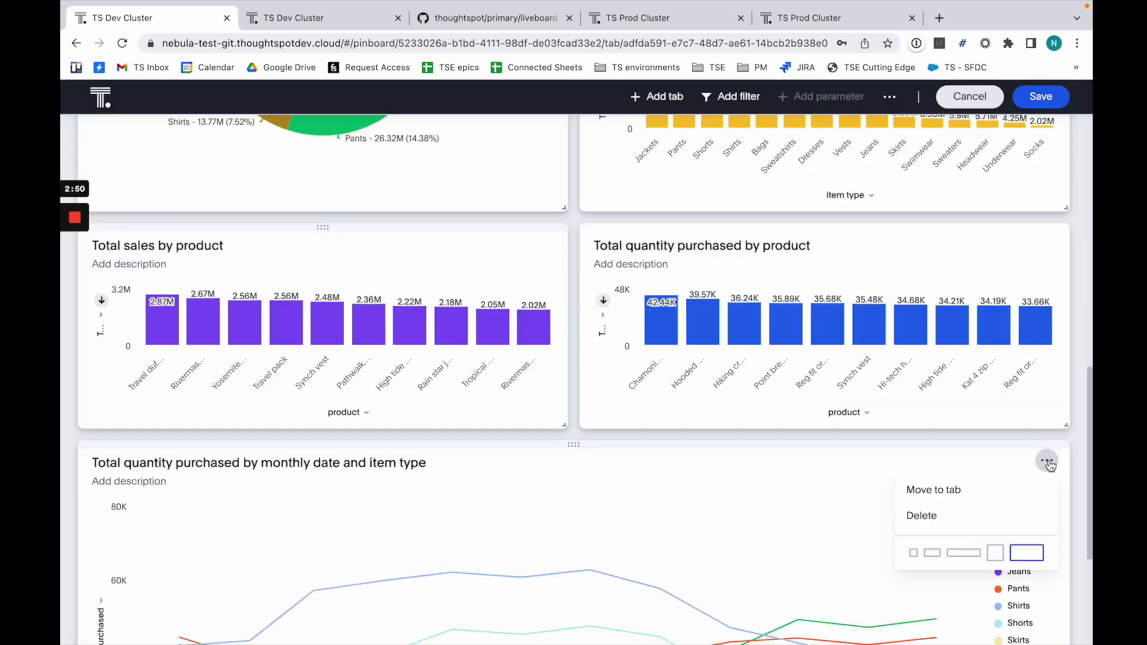
{"action": "left_click", "coordinate": [933, 489]}
{"action": "left_click", "coordinate": [474, 247]}
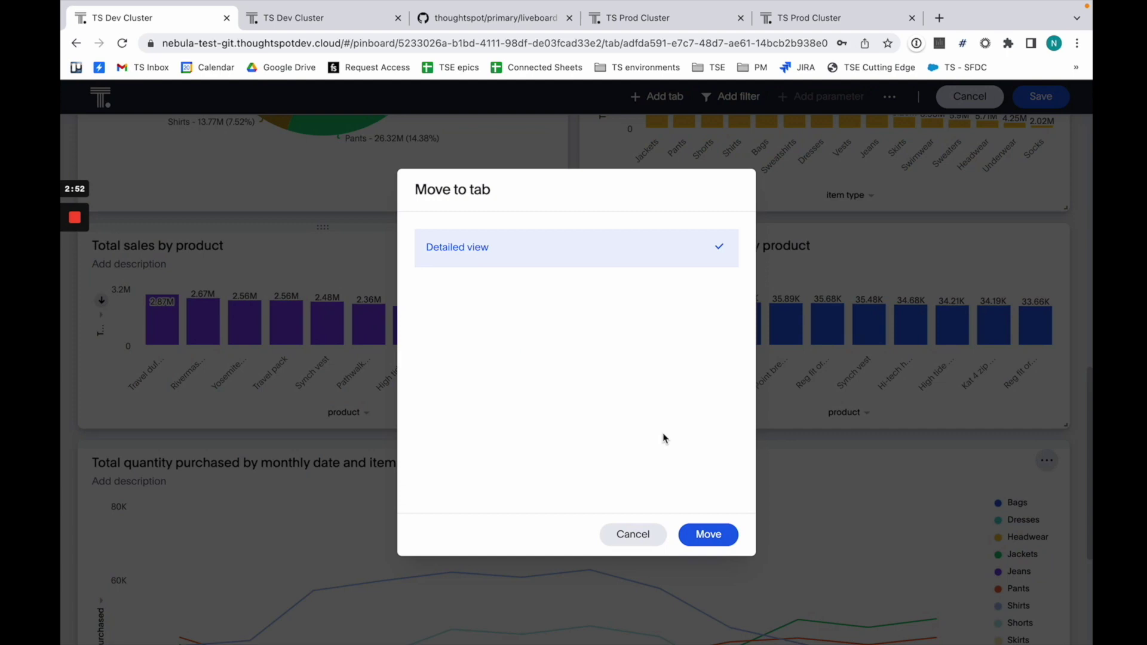
{"action": "left_click", "coordinate": [709, 533]}
Save the liveboard and check the contents of both tabs
{"action": "scroll", "coordinate": [751, 389], "scroll_direction": "up", "scroll_amount": 10}
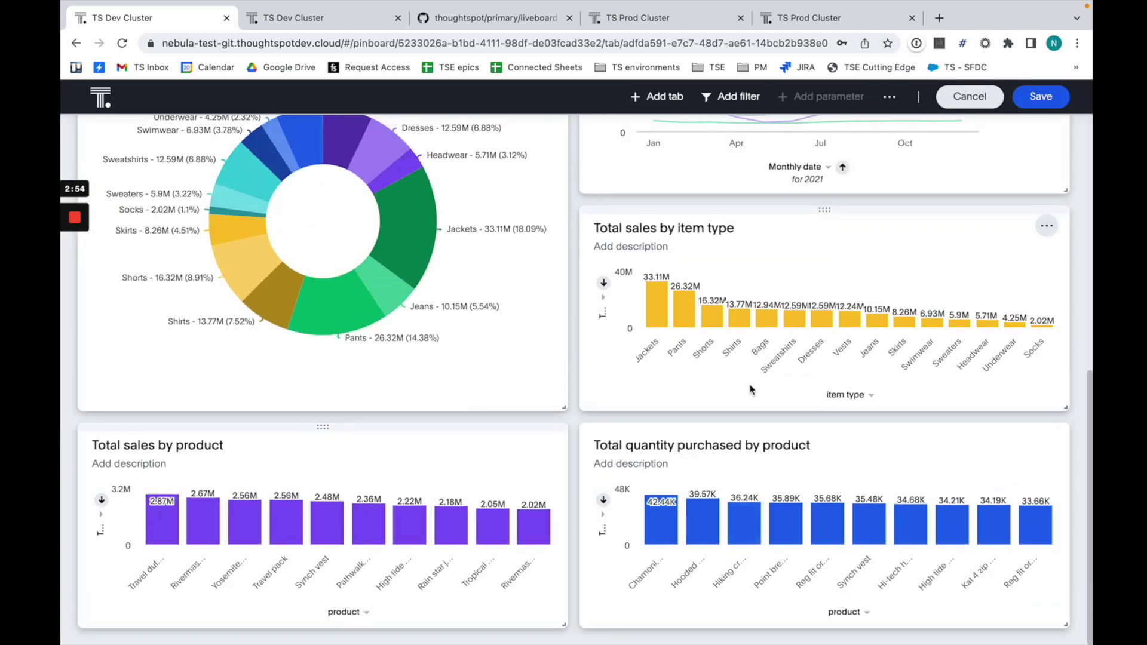
{"action": "left_click", "coordinate": [1040, 103]}
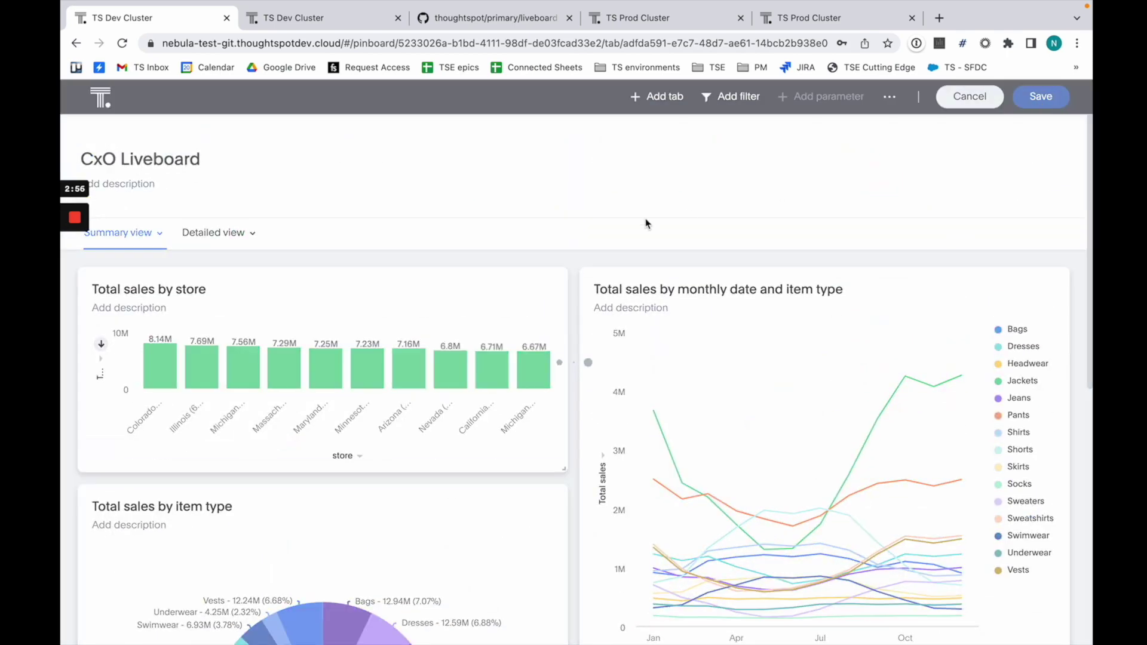
{"action": "left_click", "coordinate": [211, 214]}
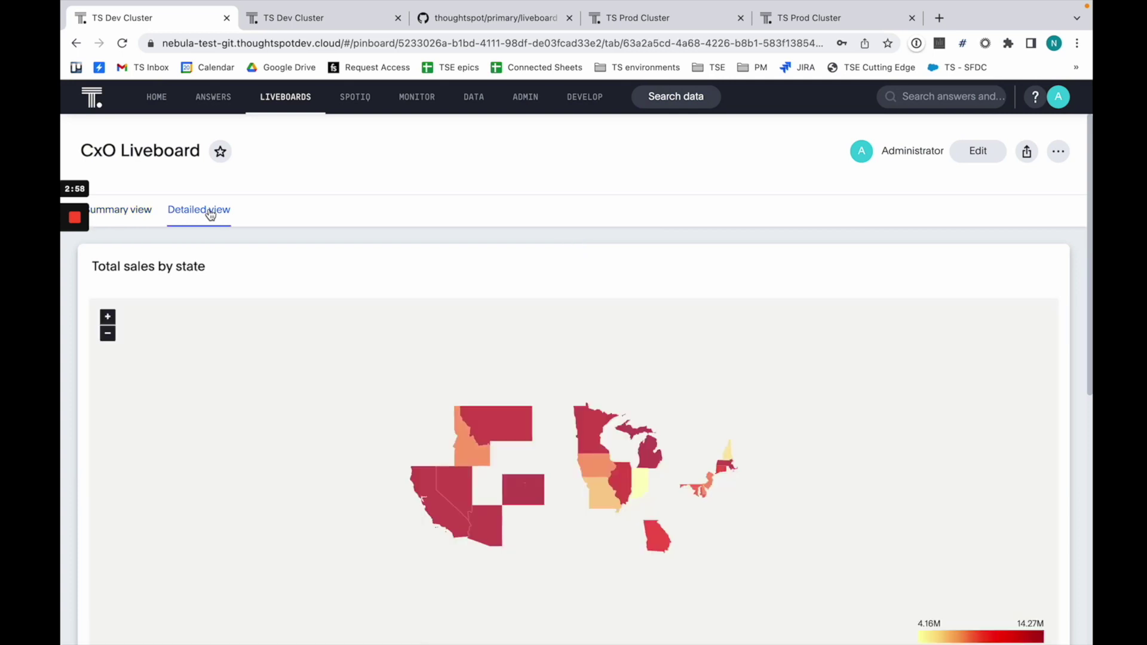
{"action": "left_click", "coordinate": [142, 215]}
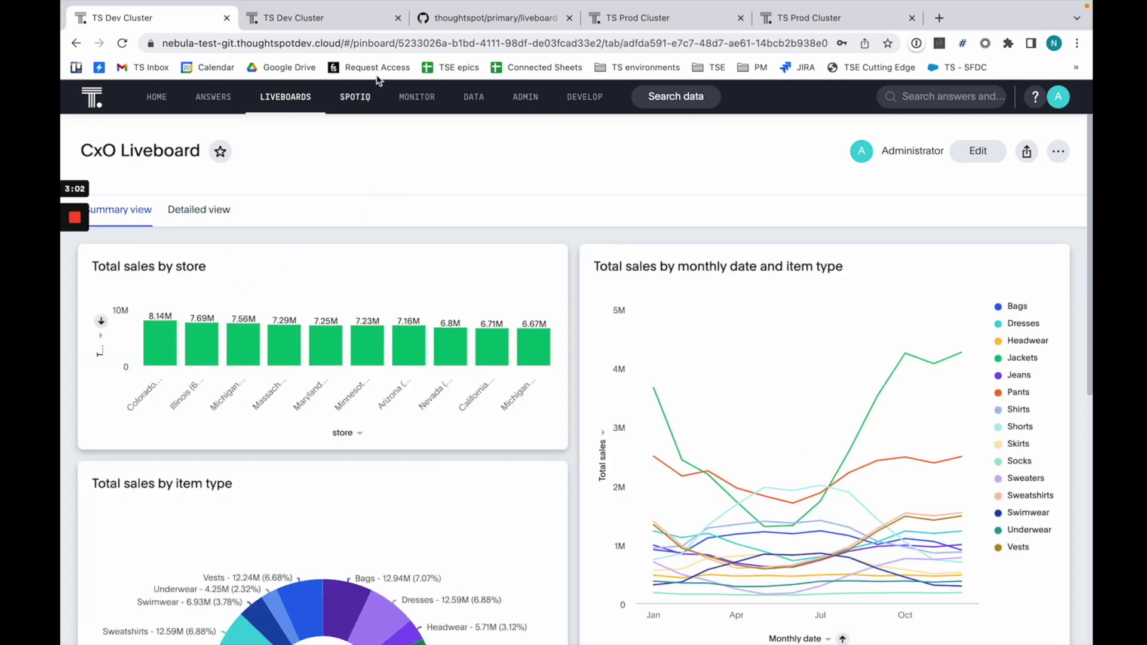
Replace the Commit Branch comment with 'Adding tabs to CxO Liveboard'
{"action": "left_click", "coordinate": [359, 18]}
{"action": "scroll", "coordinate": [429, 319], "scroll_direction": "up", "scroll_amount": 1}
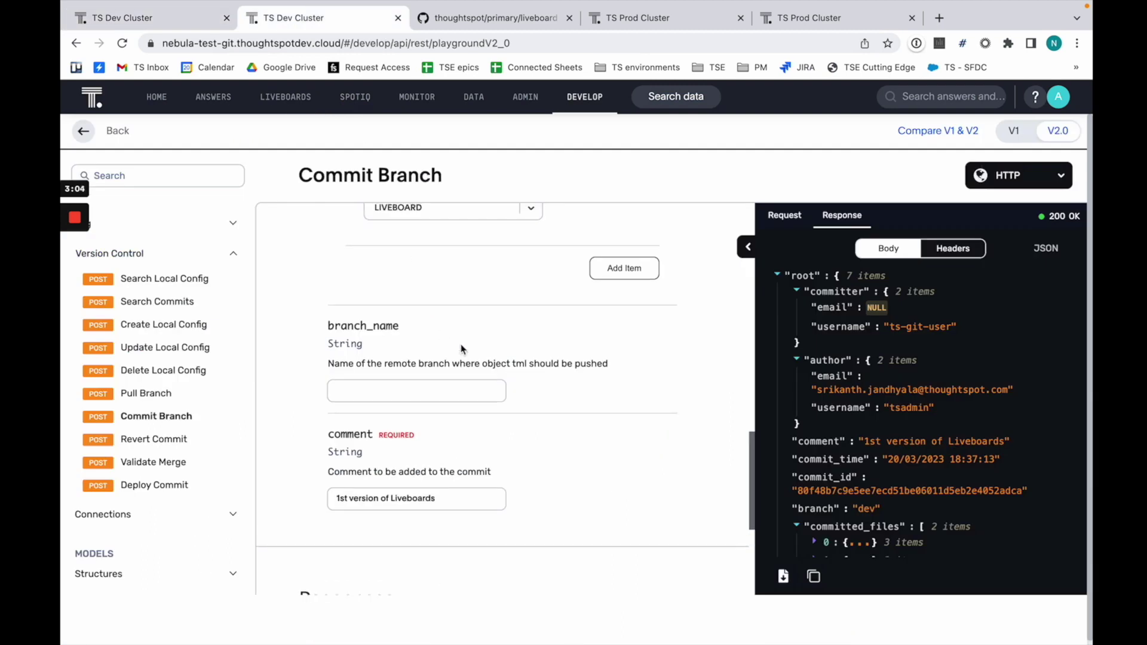
{"action": "left_click", "coordinate": [790, 225]}
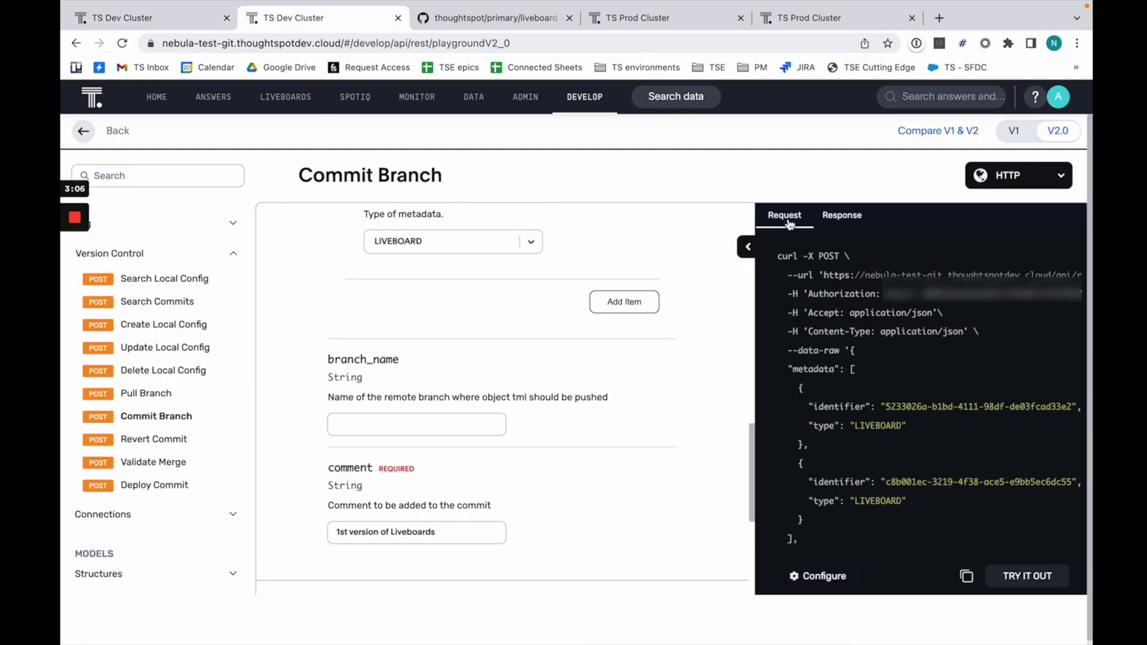
{"action": "scroll", "coordinate": [873, 472], "scroll_direction": "down", "scroll_amount": 1}
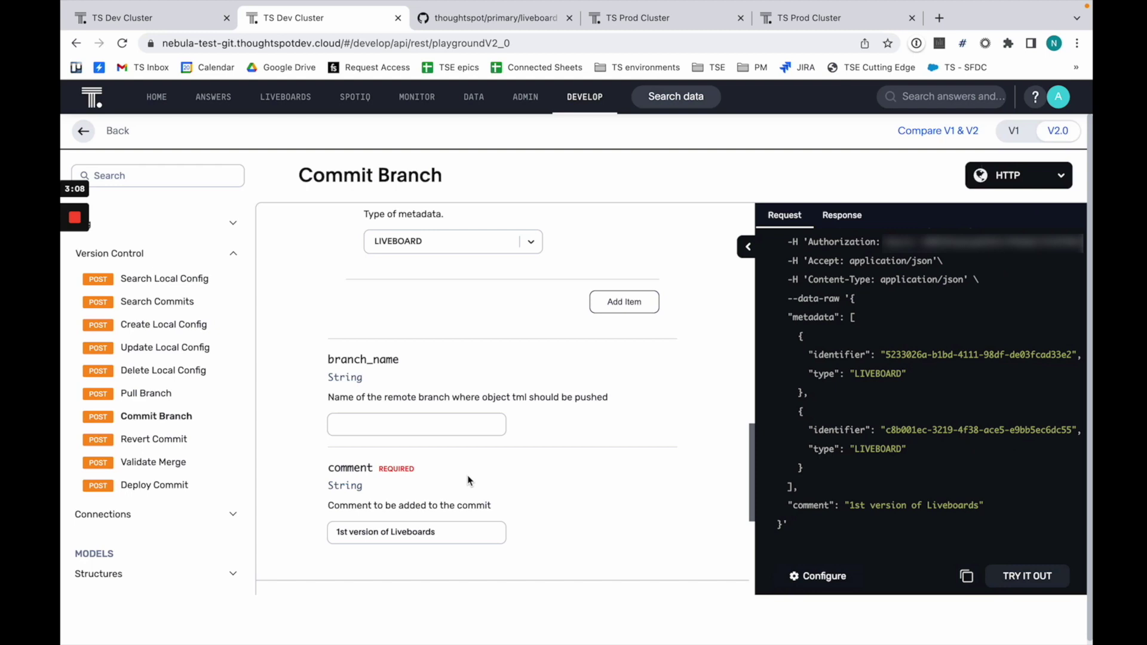
{"action": "scroll", "coordinate": [468, 479], "scroll_direction": "down", "scroll_amount": 1}
{"action": "triple_click", "coordinate": [401, 466]}
{"action": "type", "text": "Adding tabs to Cx"}
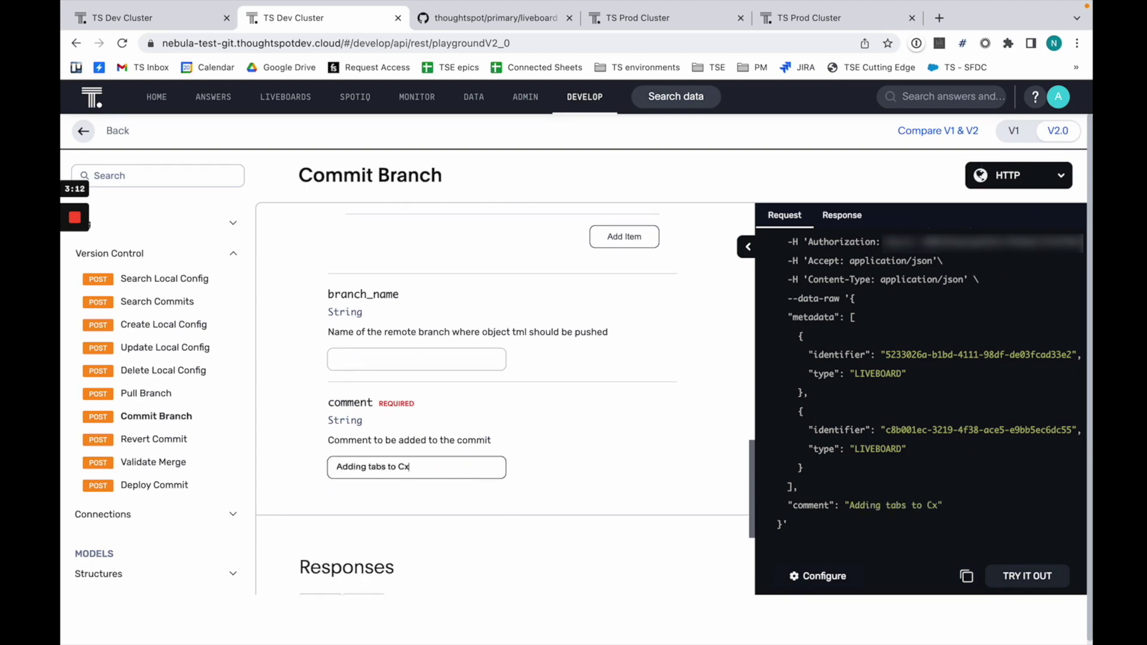
{"action": "type", "text": "O Liveboard"}
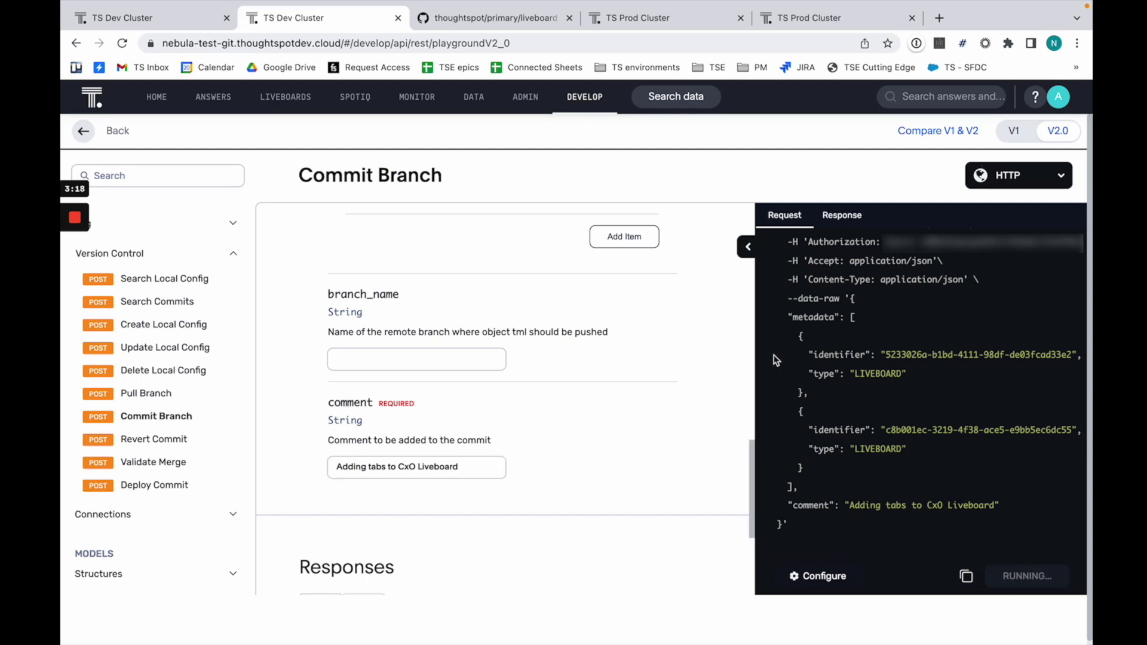
Reload GitHub and open the 'Adding tabs to CxO Liveboard' commit from primary/liveboard history
{"action": "left_click", "coordinate": [506, 20]}
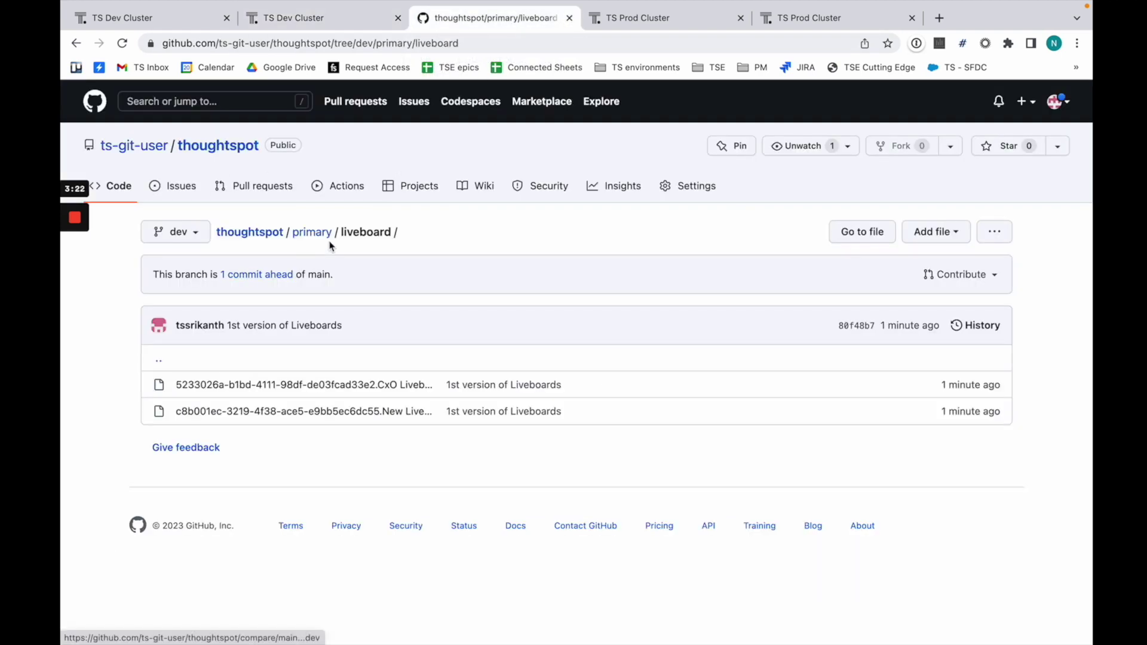
{"action": "left_click", "coordinate": [122, 43]}
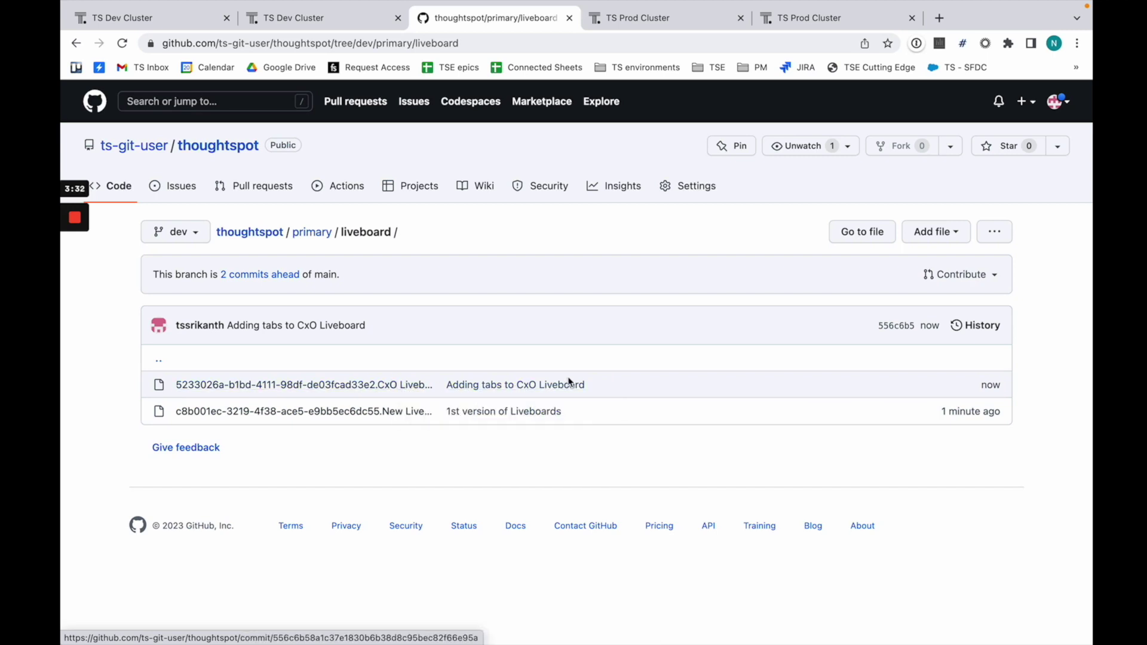
{"action": "left_click", "coordinate": [971, 330]}
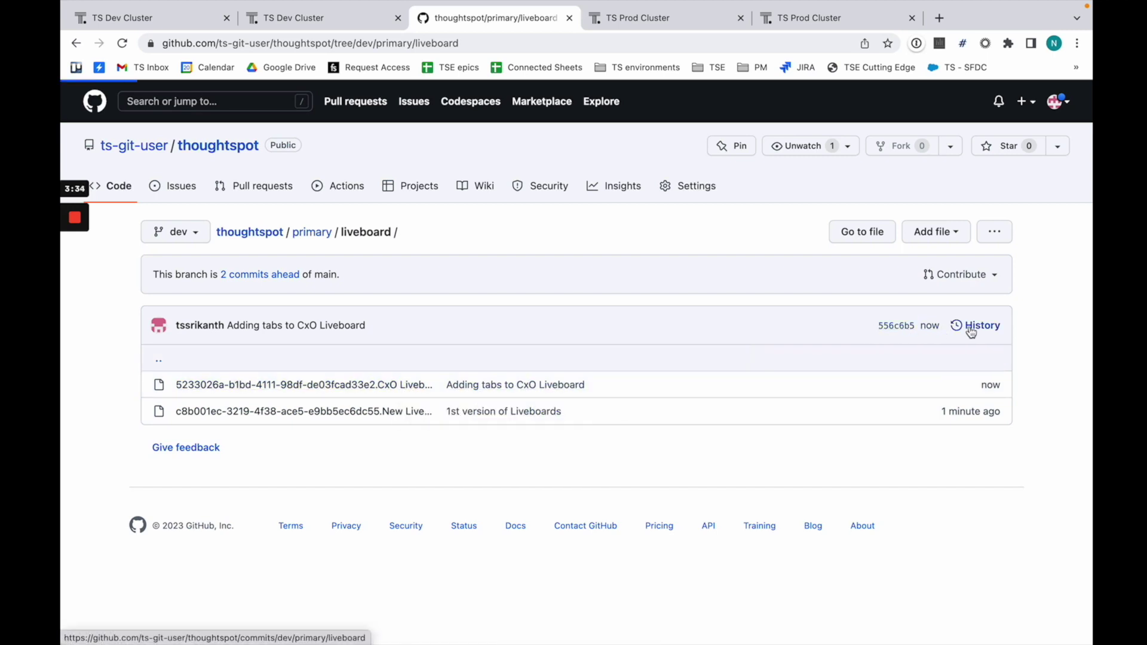
{"action": "left_click", "coordinate": [903, 300]}
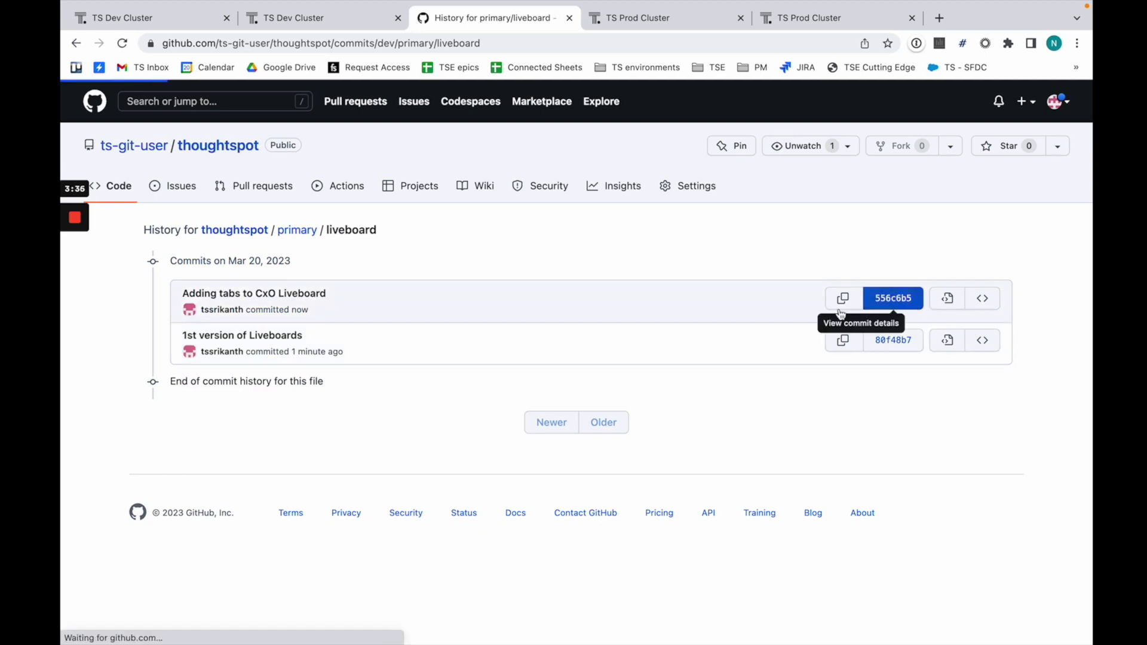
Review the commit's diff of 47 additions and 17 deletions, then return to the repository home
{"action": "scroll", "coordinate": [746, 335], "scroll_direction": "down", "scroll_amount": 1}
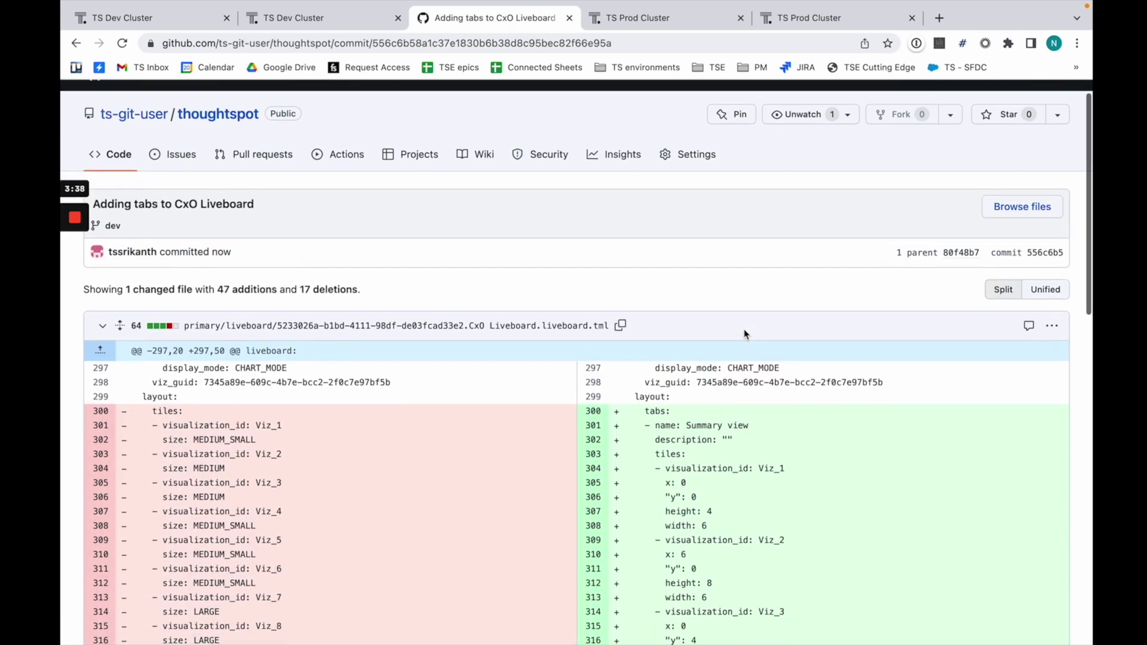
{"action": "scroll", "coordinate": [556, 338], "scroll_direction": "down", "scroll_amount": 3}
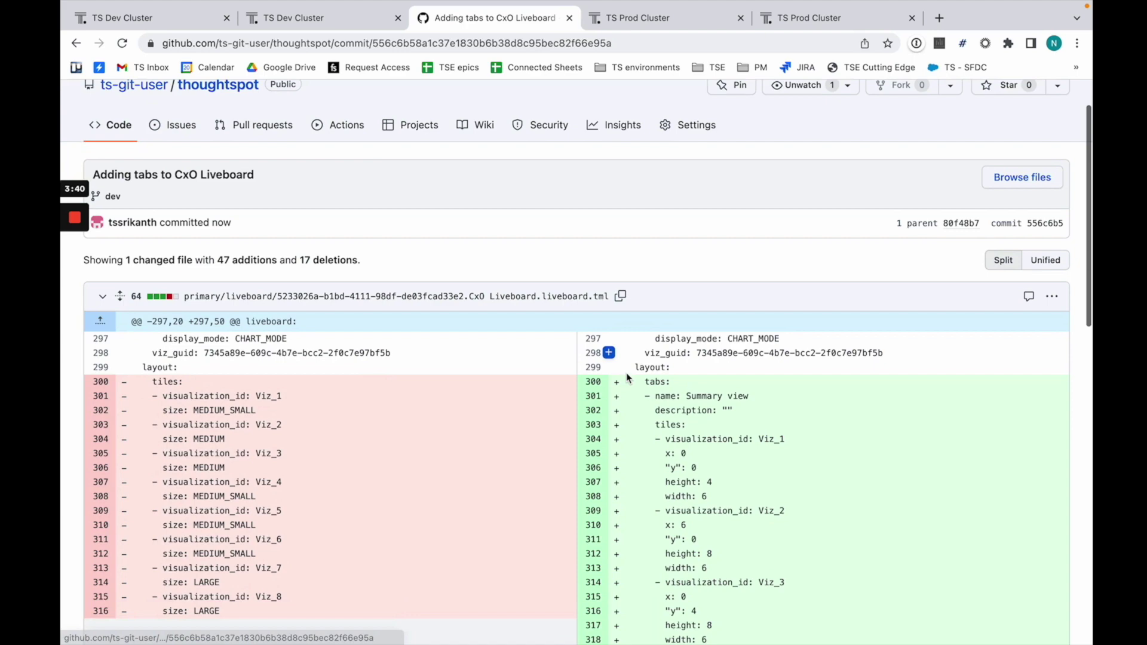
{"action": "scroll", "coordinate": [678, 435], "scroll_direction": "down", "scroll_amount": 10}
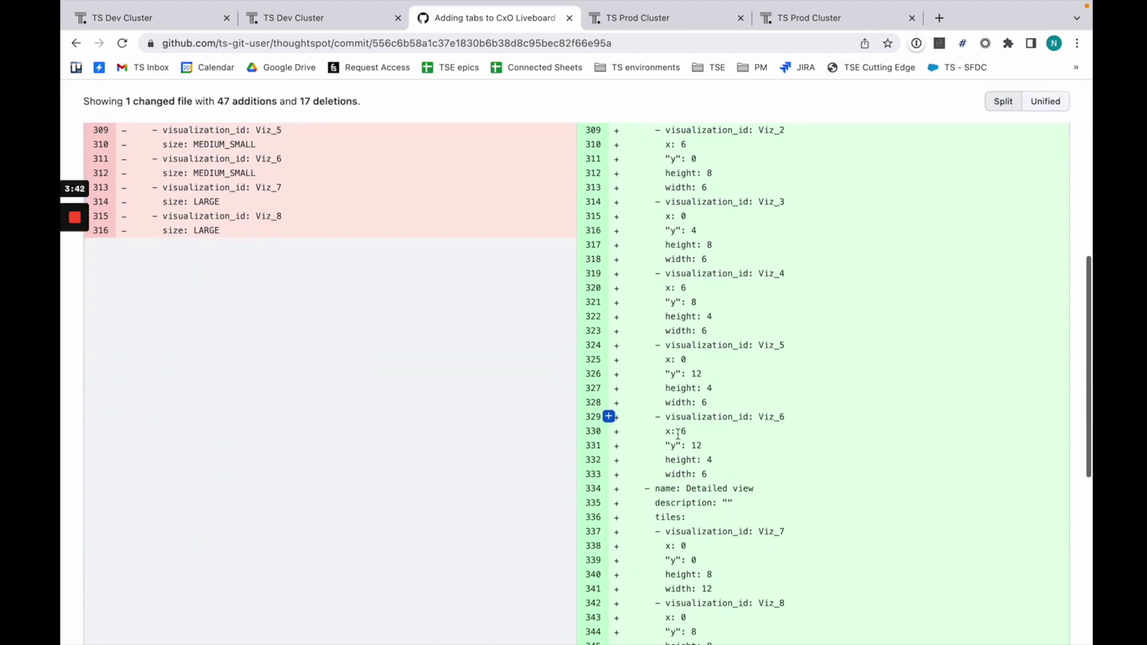
{"action": "scroll", "coordinate": [206, 195], "scroll_direction": "up", "scroll_amount": 8}
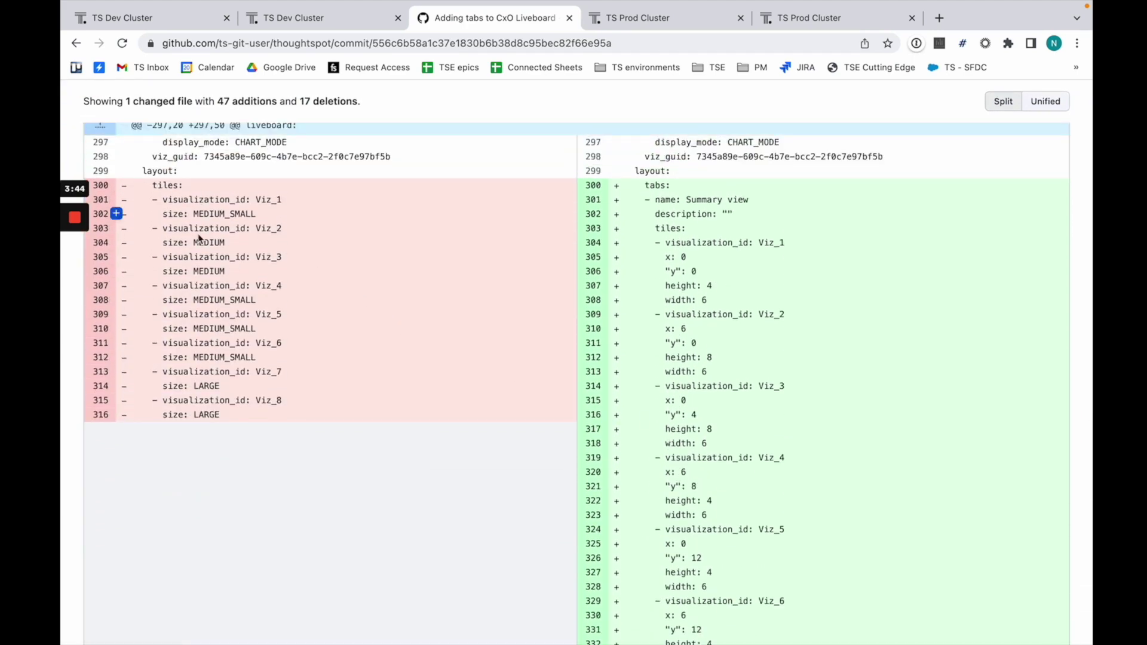
{"action": "scroll", "coordinate": [800, 466], "scroll_direction": "down", "scroll_amount": 8}
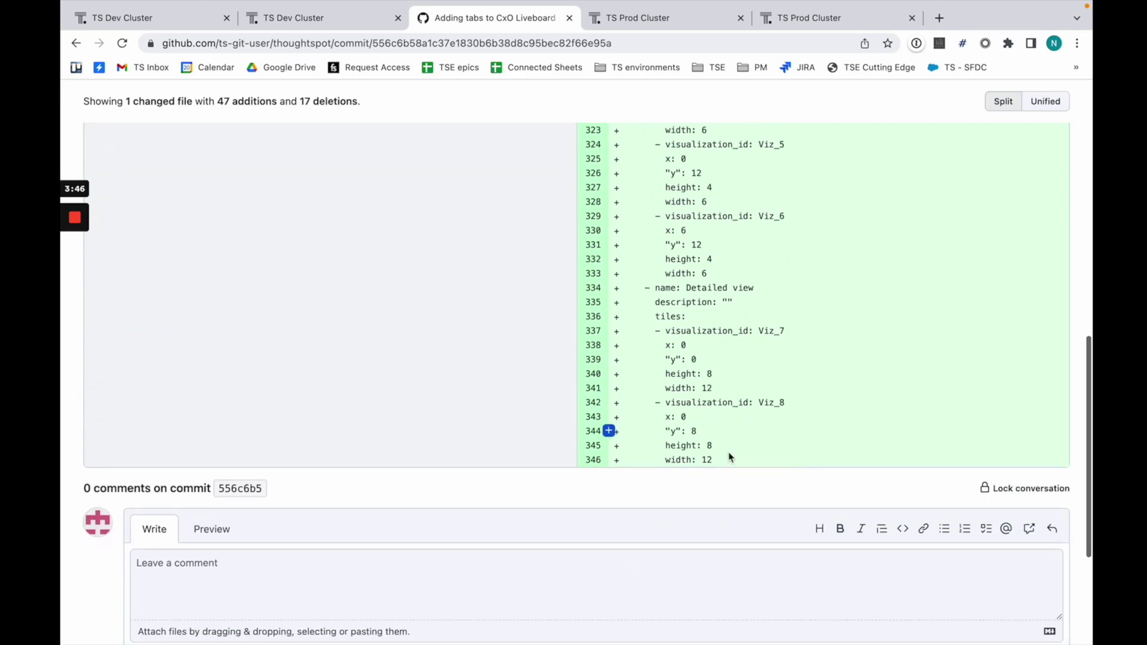
{"action": "scroll", "coordinate": [783, 331], "scroll_direction": "up", "scroll_amount": 10}
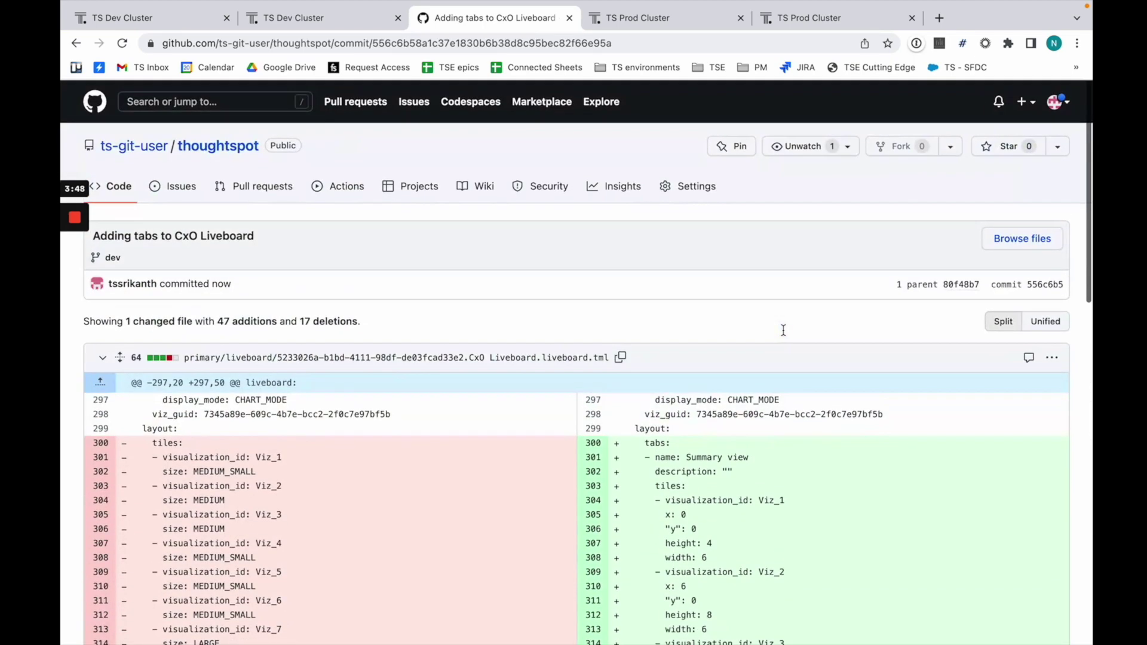
{"action": "left_click", "coordinate": [234, 146]}
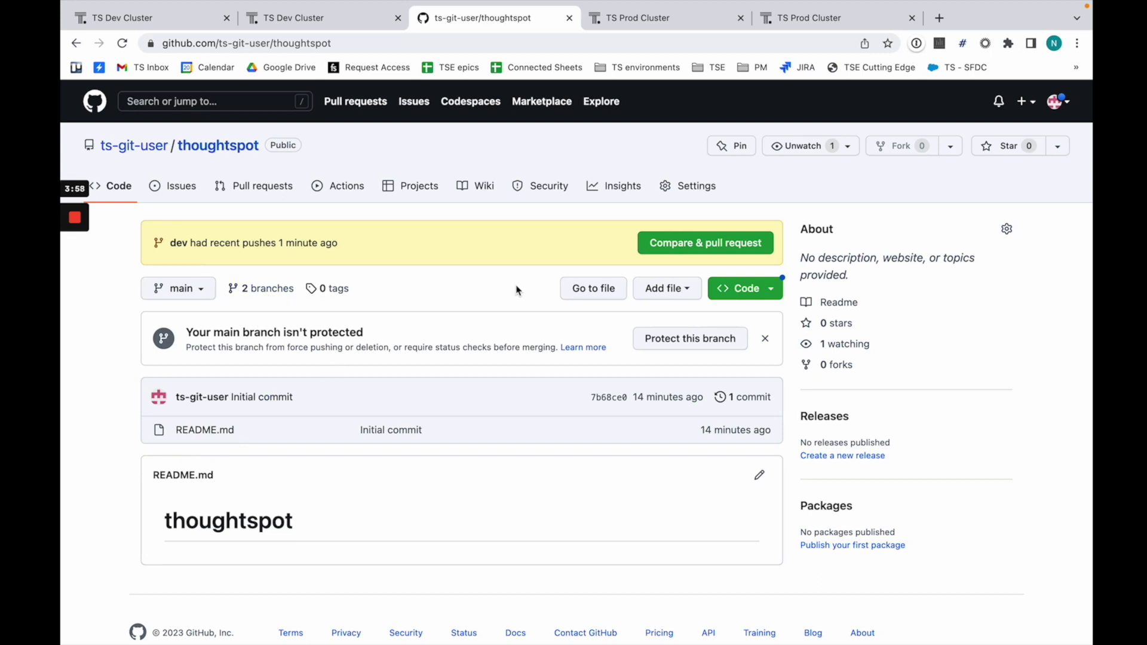
Create a pull request from dev into main with a short description
{"action": "left_click", "coordinate": [705, 243]}
{"action": "left_click", "coordinate": [324, 450]}
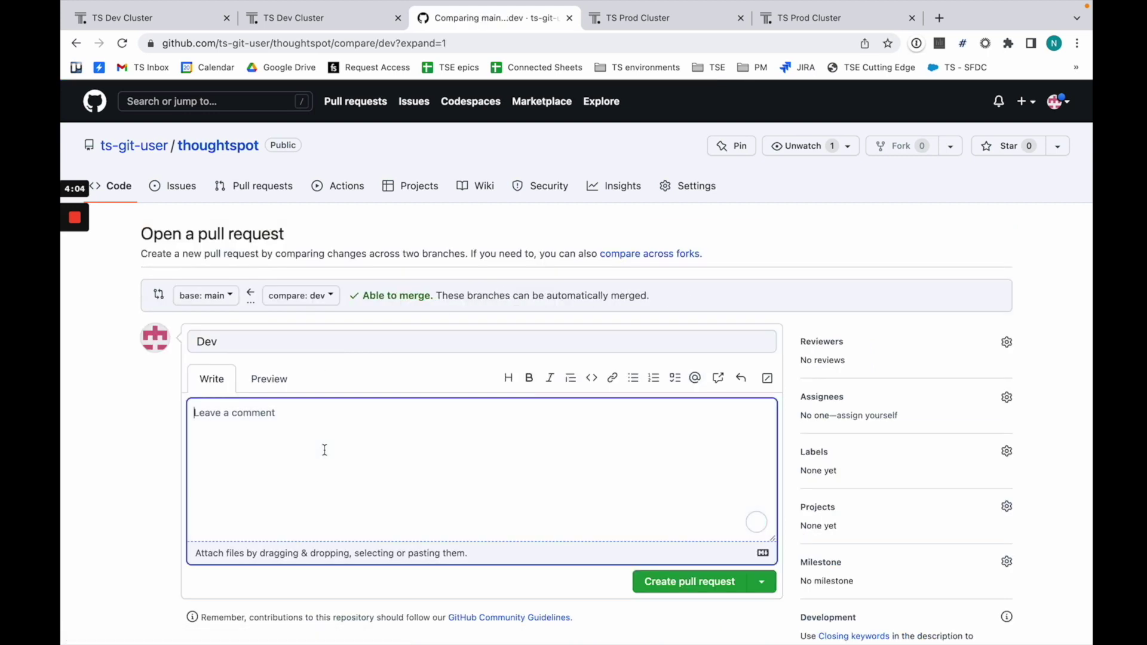
{"action": "type", "text": "Adding a new liveboard and tab"}
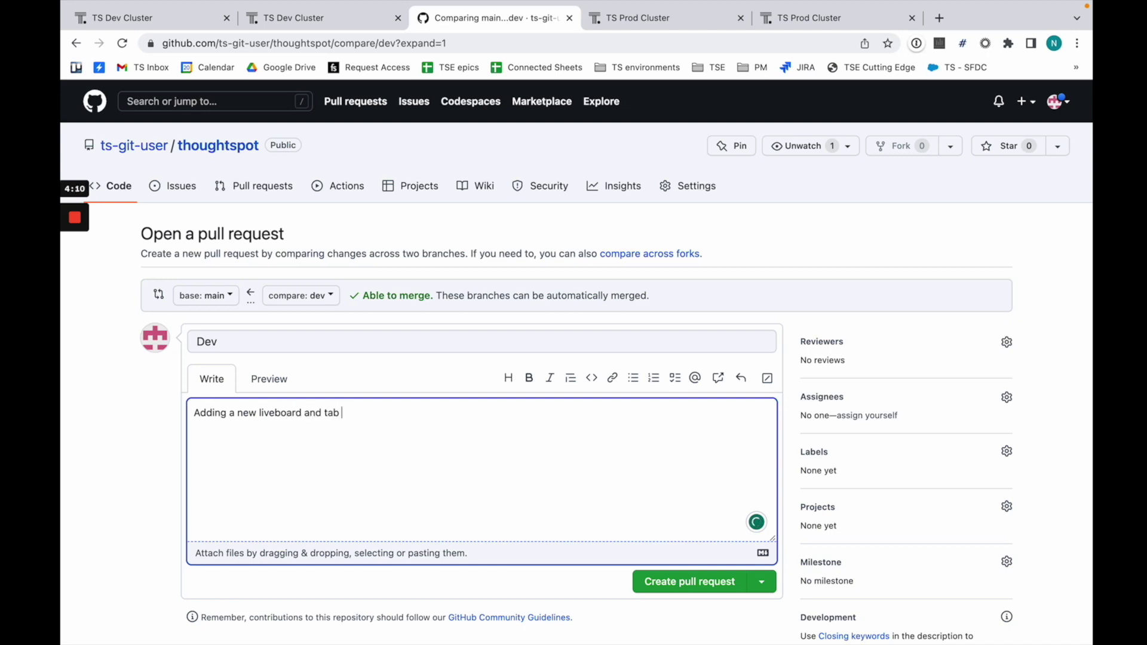
{"action": "key", "text": "BackSpace"}
{"action": "key", "text": "BackSpace"}
{"action": "key", "text": "BackSpace"}
{"action": "key", "text": "BackSpace"}
{"action": "key", "text": "BackSpace"}
{"action": "key", "text": "BackSpace"}
{"action": "key", "text": "BackSpace"}
{"action": "left_click", "coordinate": [667, 583]}
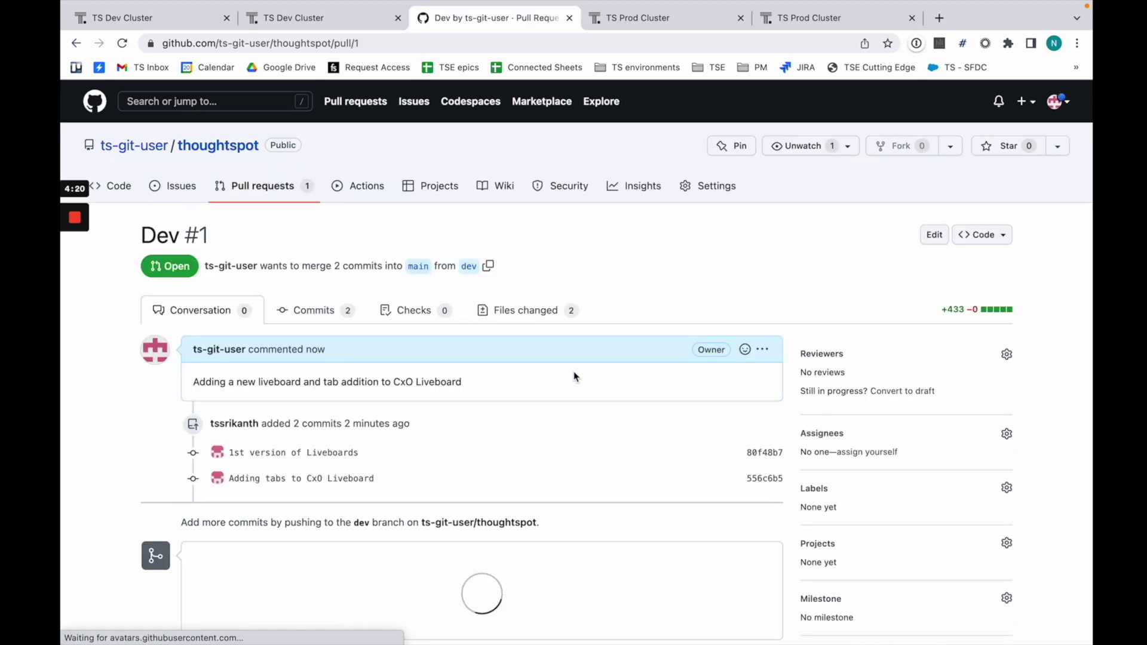
Merge pull request Dev #1 into main and check main's primary/liveboard folder
{"action": "scroll", "coordinate": [379, 435], "scroll_direction": "down", "scroll_amount": 4}
{"action": "scroll", "coordinate": [377, 418], "scroll_direction": "down", "scroll_amount": 2}
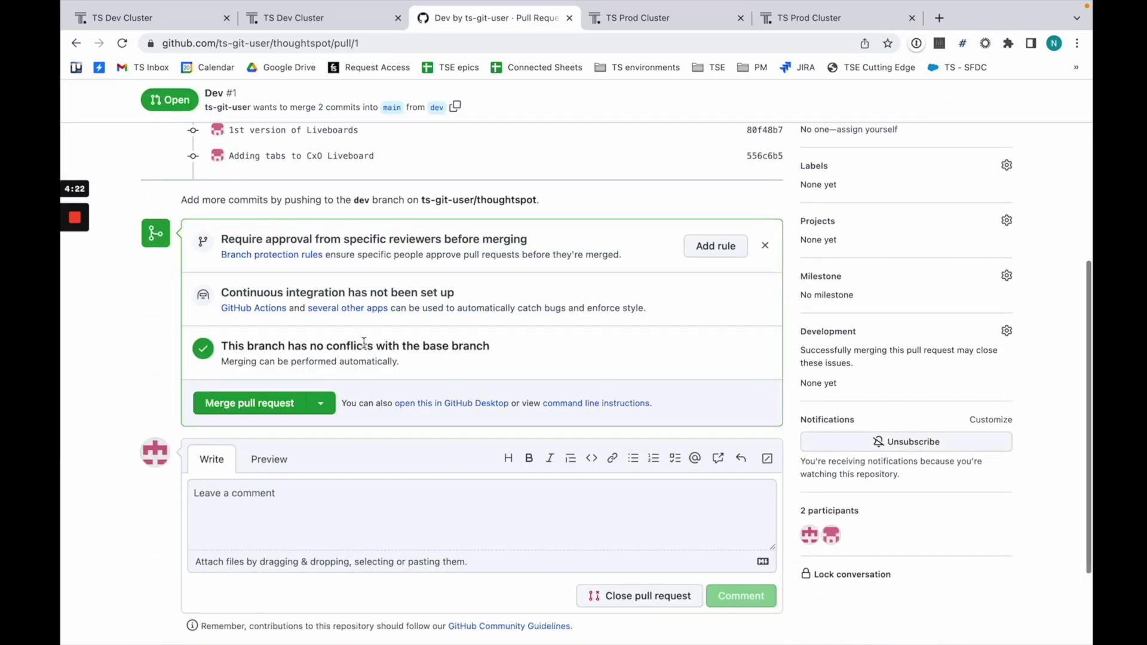
{"action": "left_click", "coordinate": [263, 403]}
{"action": "left_click", "coordinate": [263, 345]}
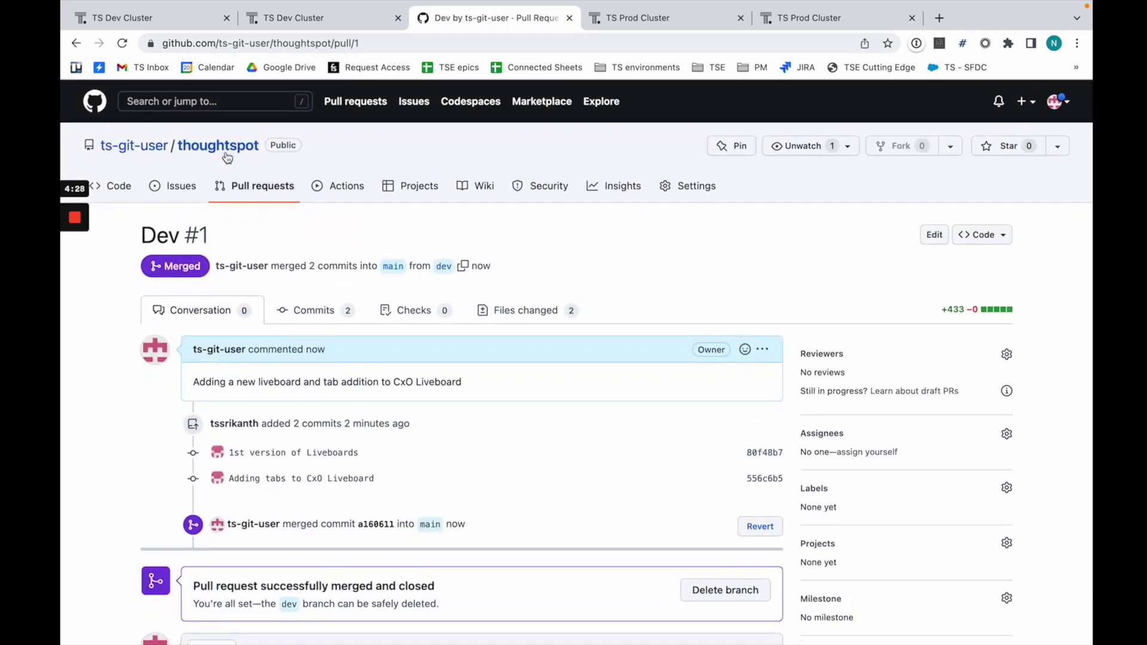
{"action": "left_click", "coordinate": [227, 154]}
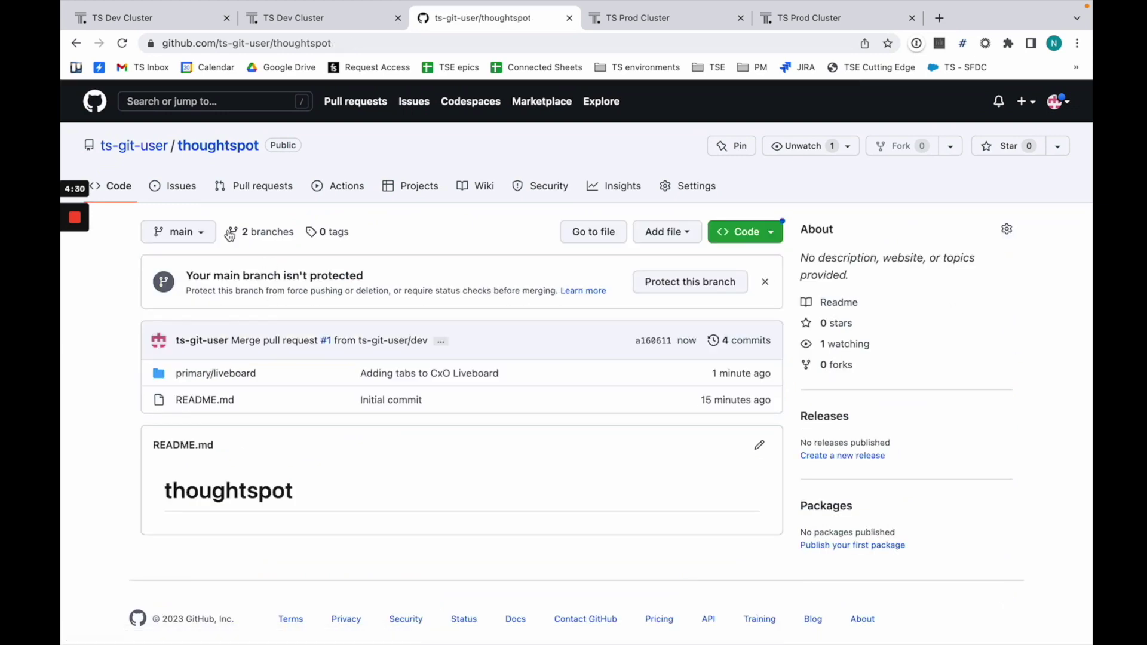
{"action": "left_click", "coordinate": [200, 374]}
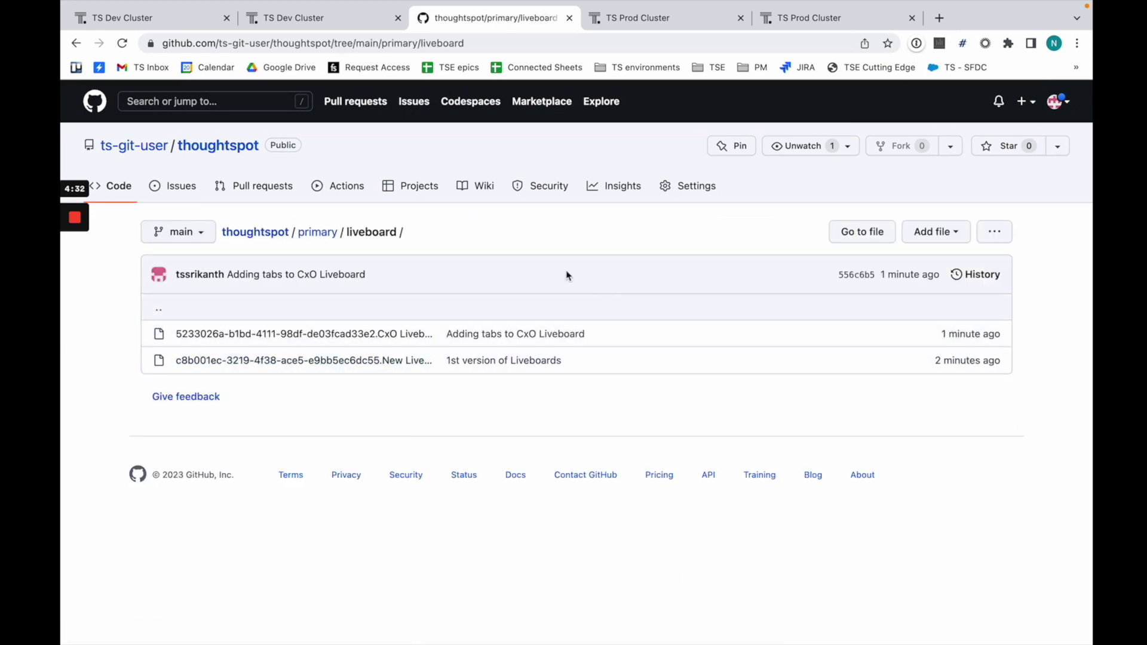
{"action": "left_click", "coordinate": [668, 24]}
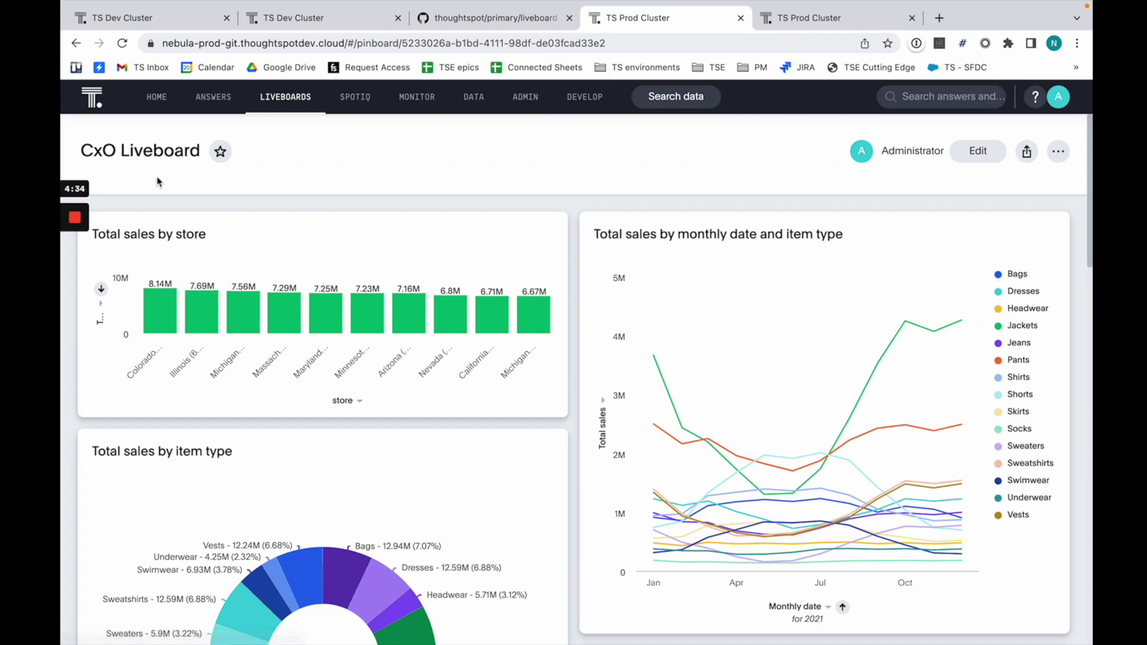
Compare the Dev CxO Liveboard's new tabs against the Prod copy, which lacks them
{"action": "left_click", "coordinate": [289, 23]}
{"action": "left_click", "coordinate": [174, 18]}
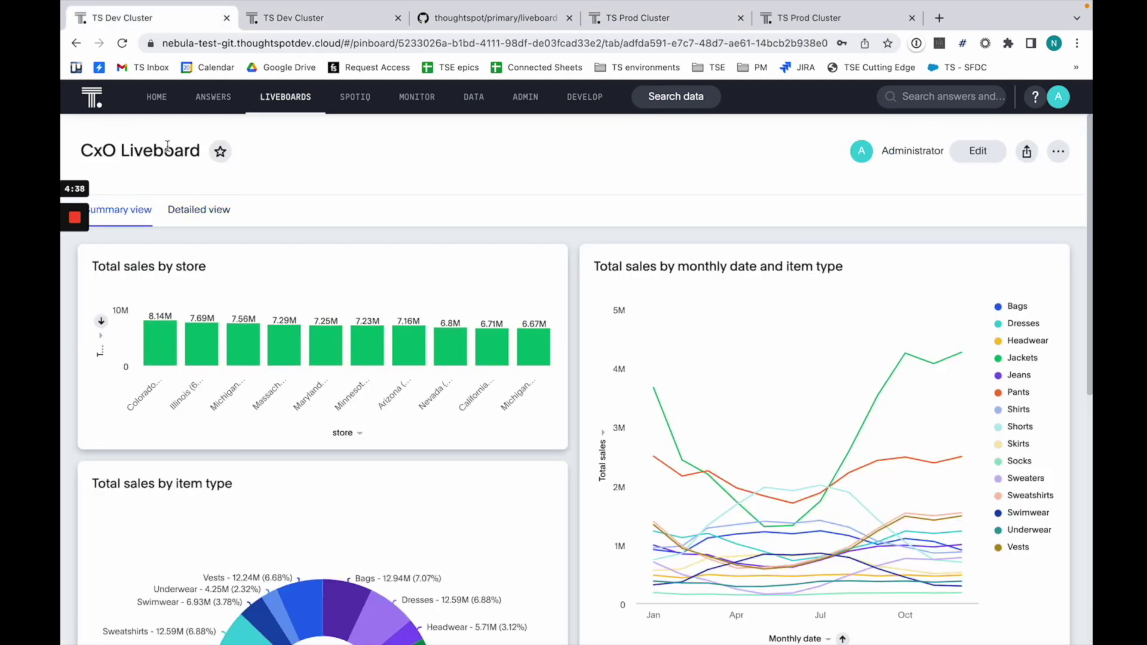
{"action": "left_click", "coordinate": [633, 22]}
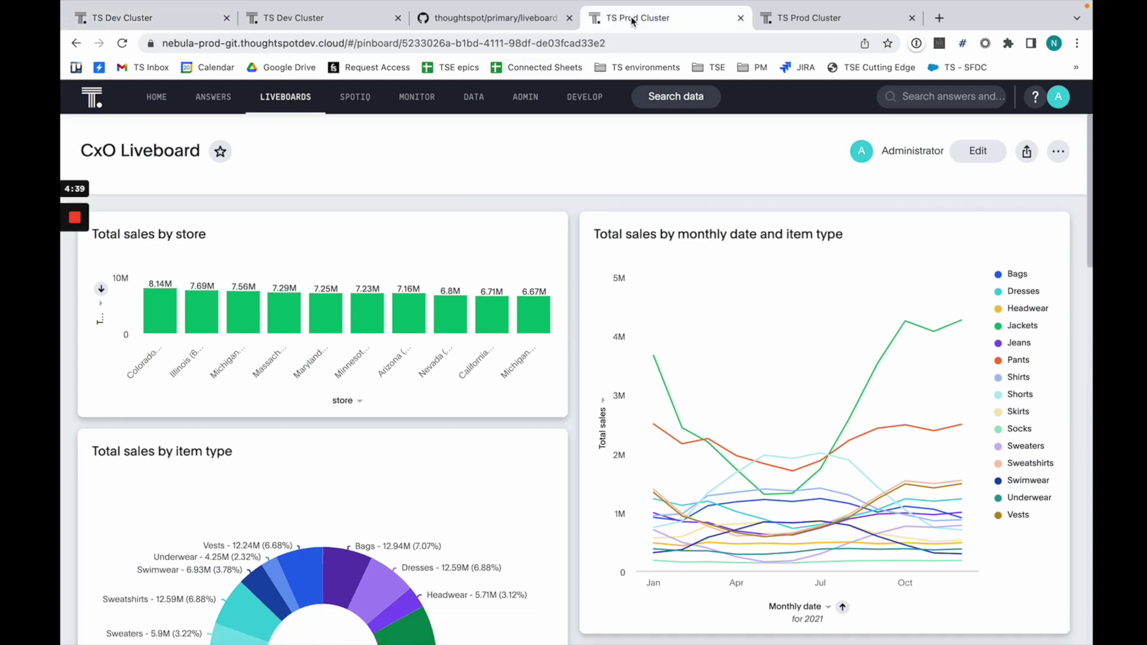
{"action": "left_click", "coordinate": [292, 96]}
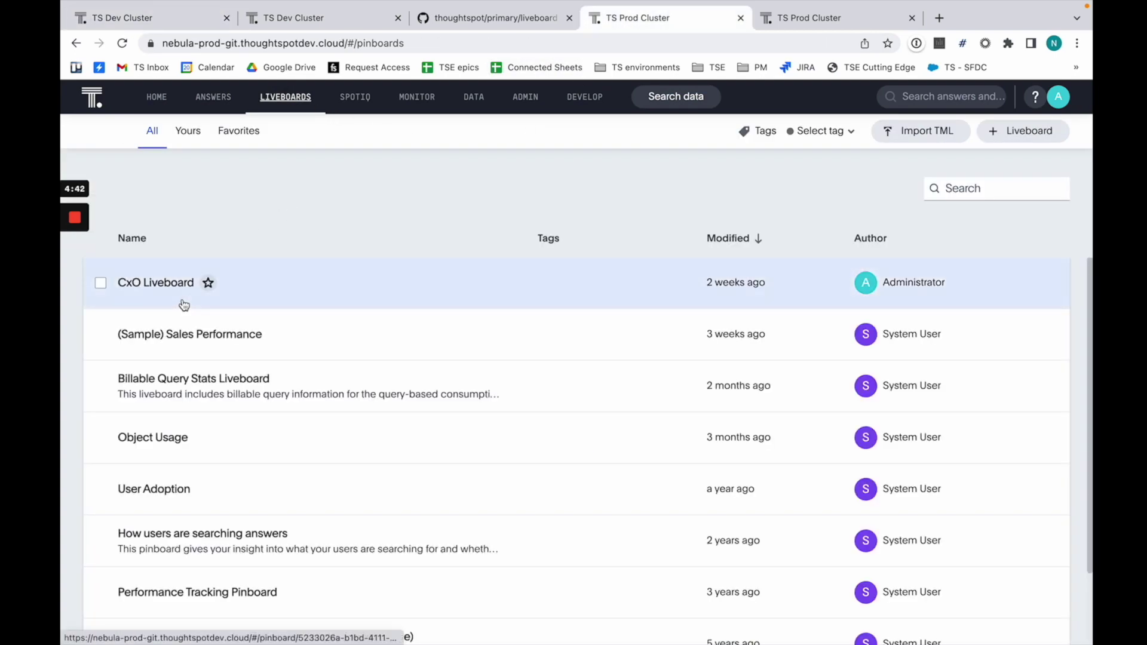
Run Deploy Commit on Prod with an empty commit_id, getting 200 OK for both Liveboards
{"action": "left_click", "coordinate": [772, 24]}
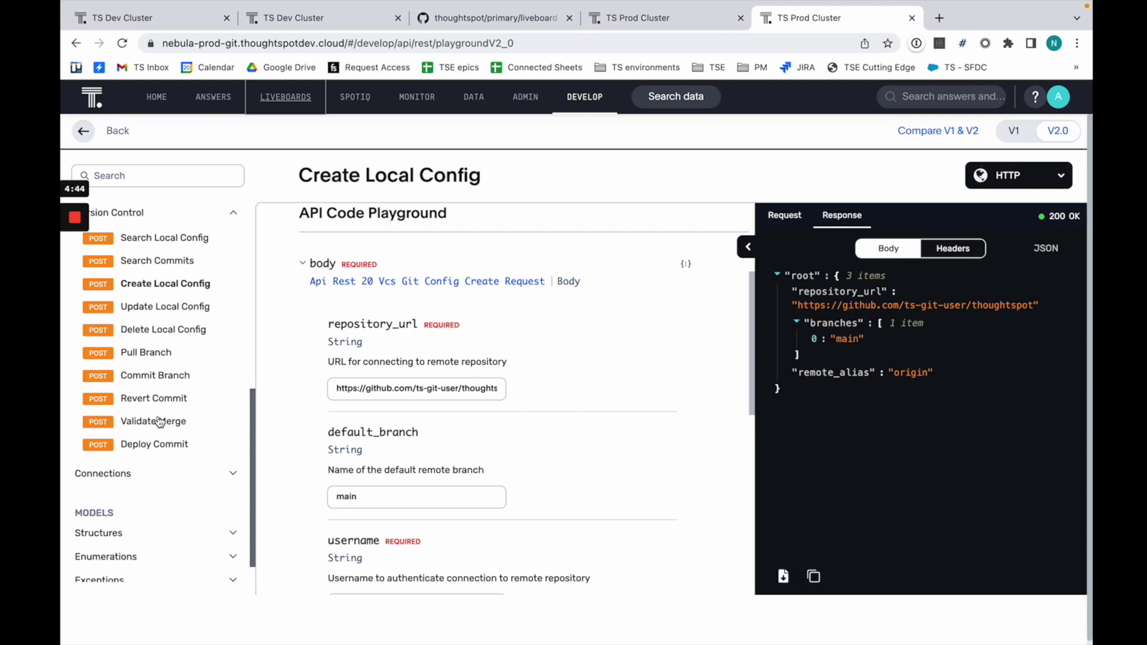
{"action": "left_click", "coordinate": [171, 444]}
{"action": "scroll", "coordinate": [435, 418], "scroll_direction": "down", "scroll_amount": 4}
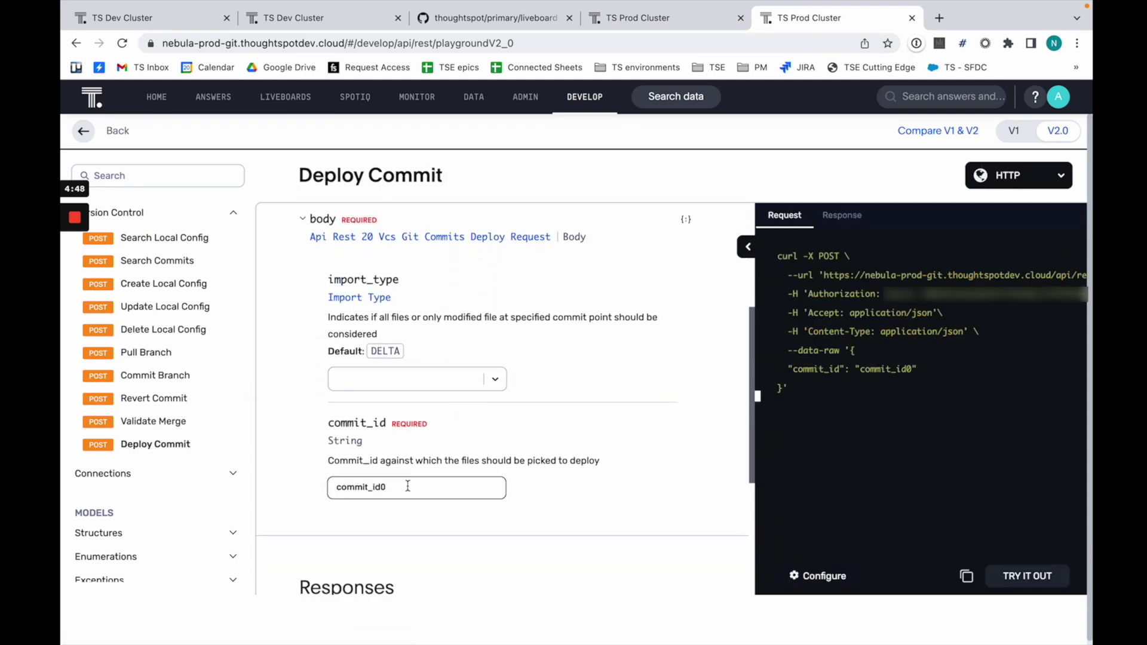
{"action": "double_click", "coordinate": [434, 488]}
{"action": "key", "text": "BackSpace"}
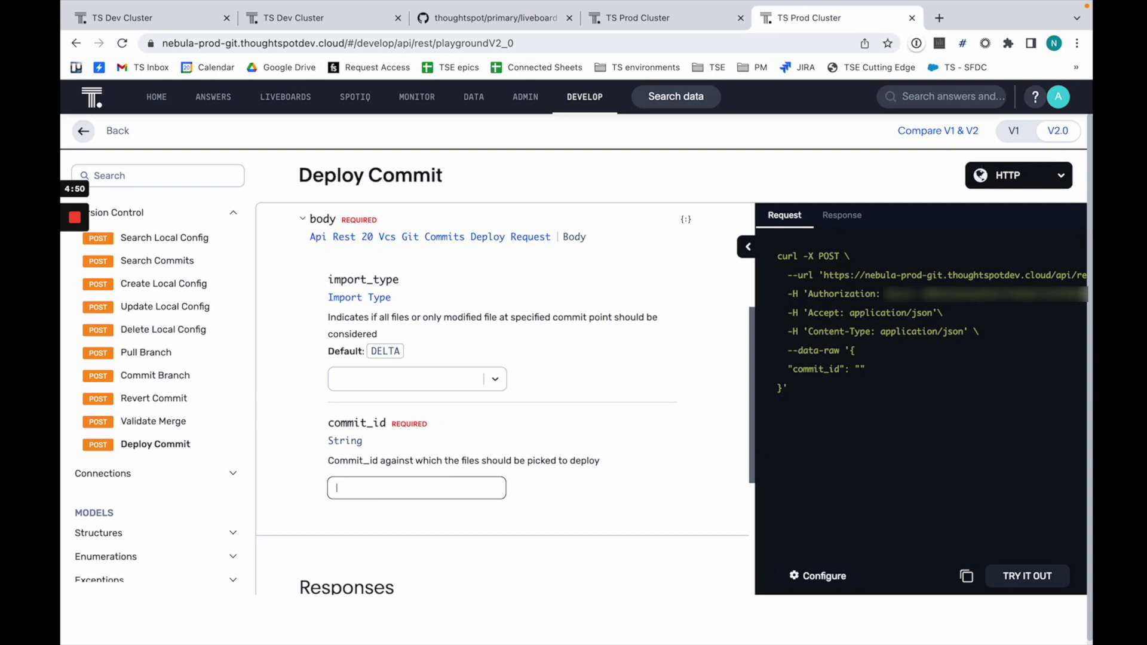
{"action": "left_click", "coordinate": [597, 440]}
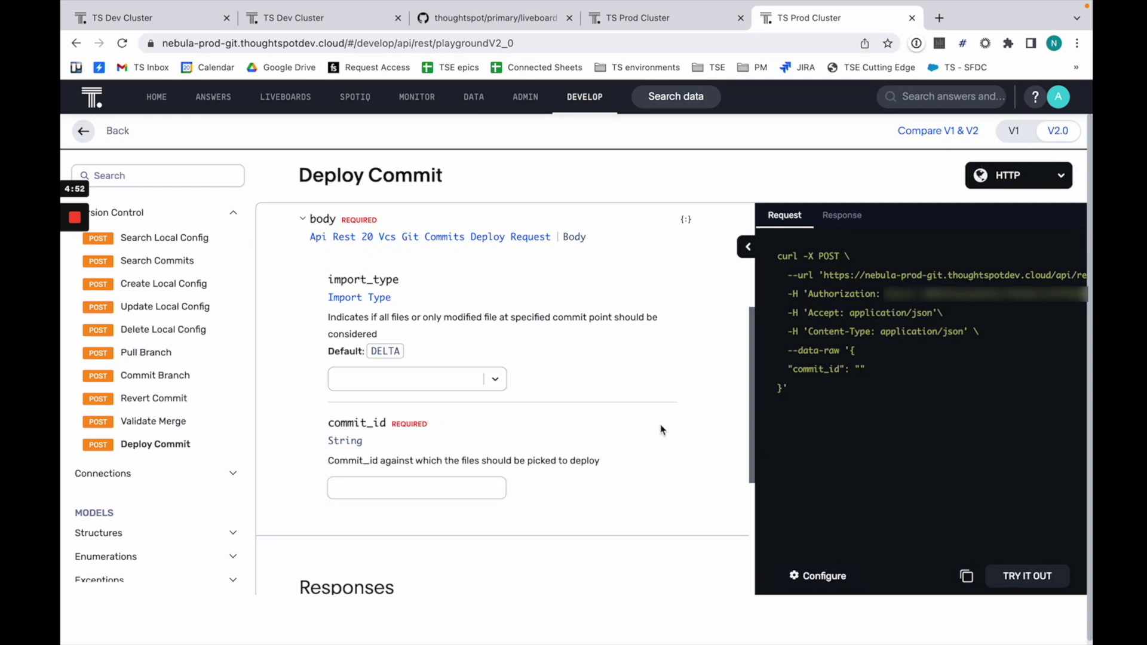
{"action": "left_click", "coordinate": [1041, 577]}
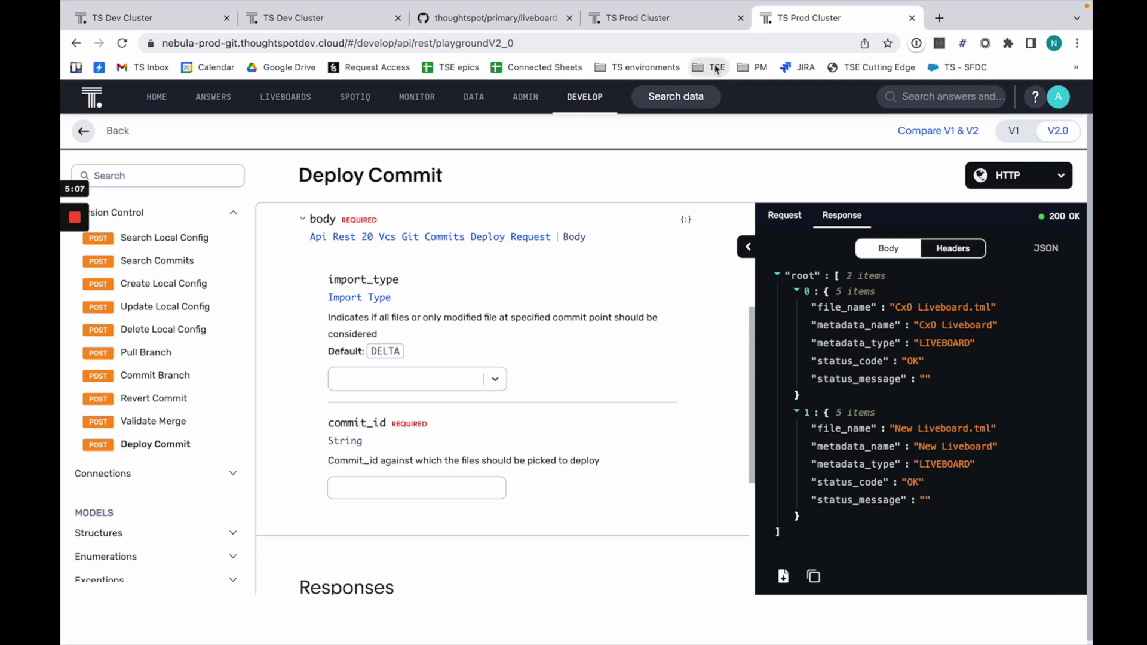
{"action": "left_click", "coordinate": [668, 19]}
Refresh the Prod liveboards list, then show the CxO Liveboard's Detailed view with its Total sales by state map
{"action": "left_click", "coordinate": [122, 43]}
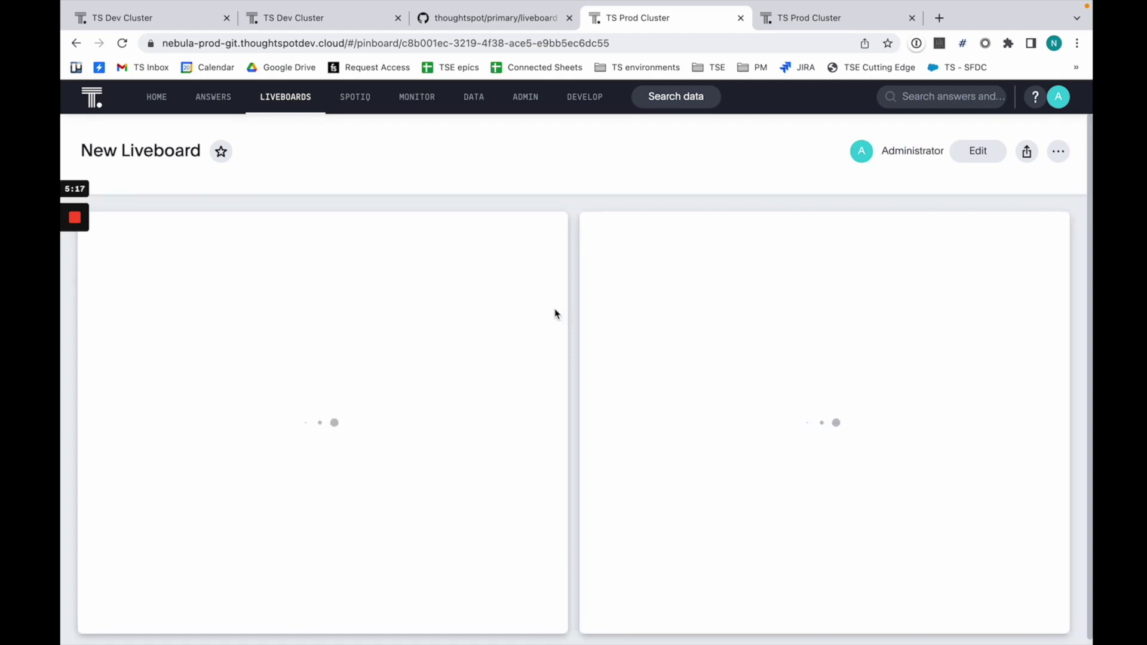
{"action": "left_click", "coordinate": [293, 102]}
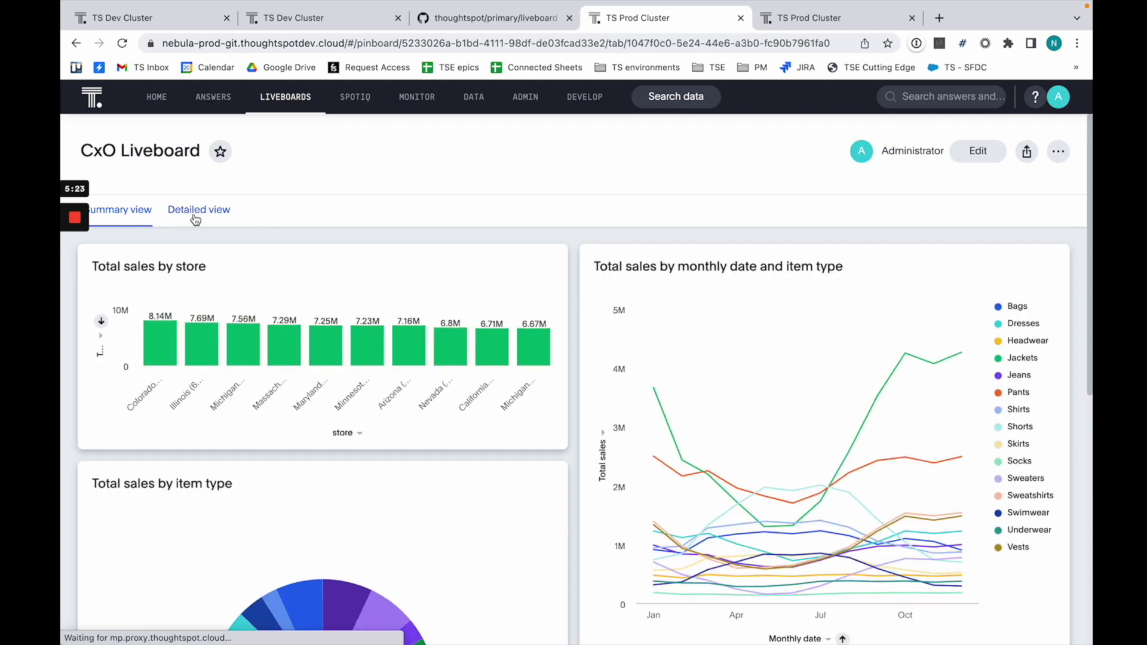
{"action": "left_click", "coordinate": [196, 219]}
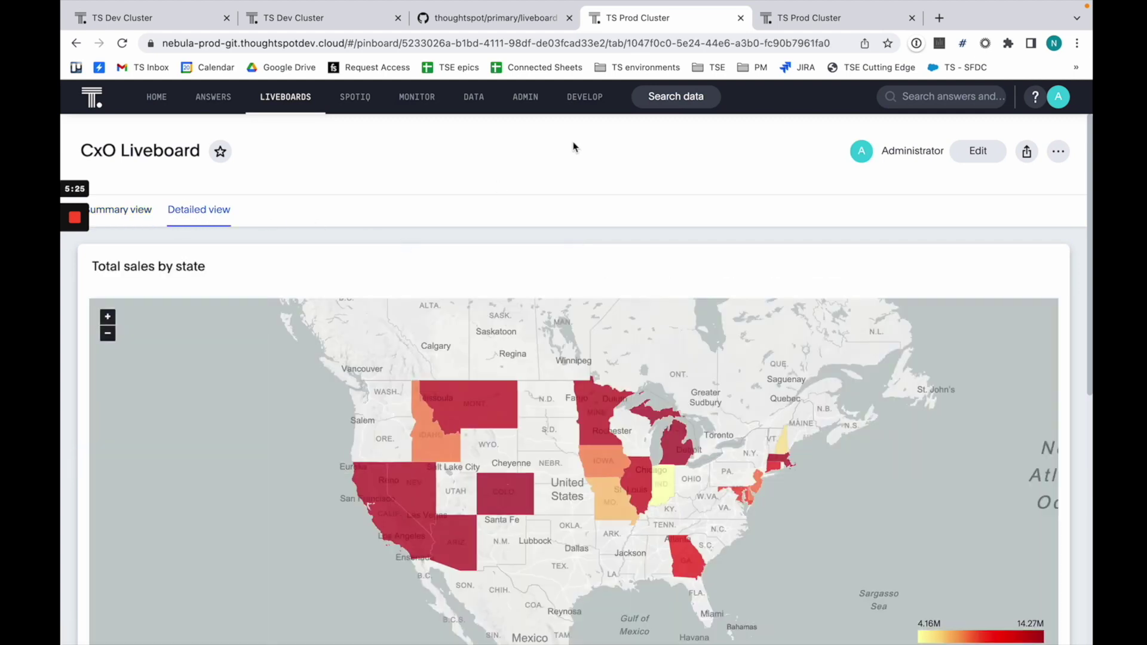